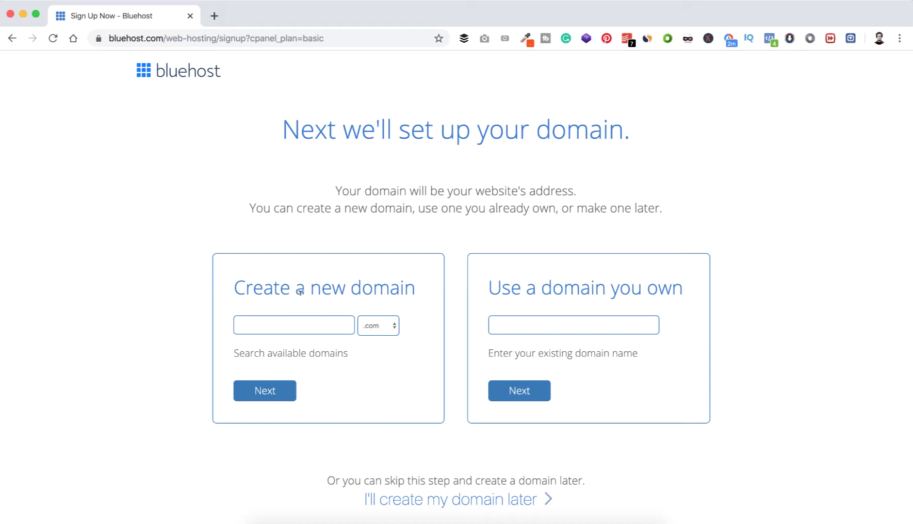
Try apple.com as the new domain, then replace it with ourelementor after rejection
click(245, 321)
text(apple)
click(269, 392)
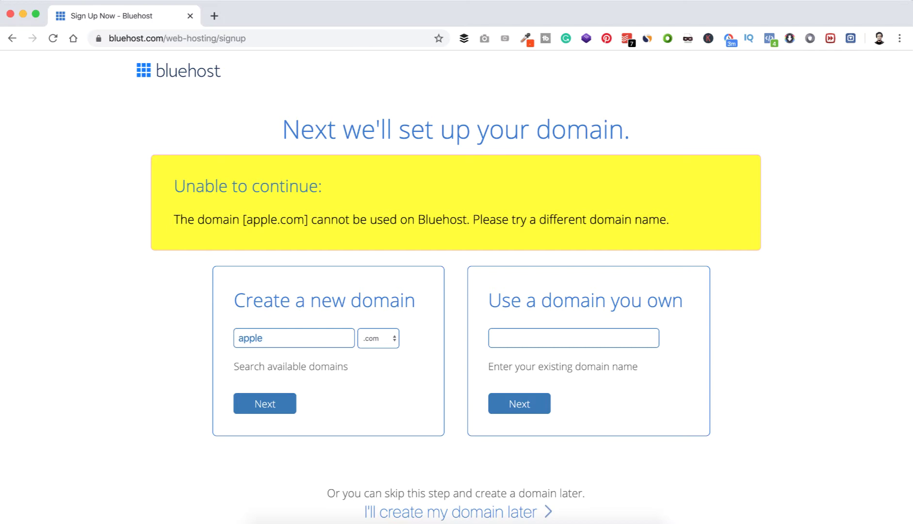
key(BackSpace)
key(BackSpace)
key(BackSpace)
key(BackSpace)
key(BackSpace)
text(ourelementor)
Confirm ourelementor.com is available and enter the first name, last name and business name
click(266, 405)
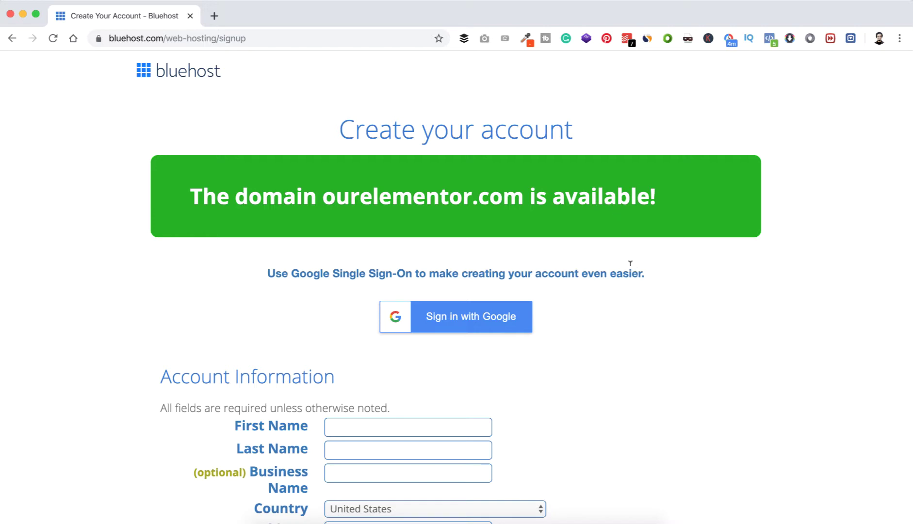
scroll(630, 262, down, 3)
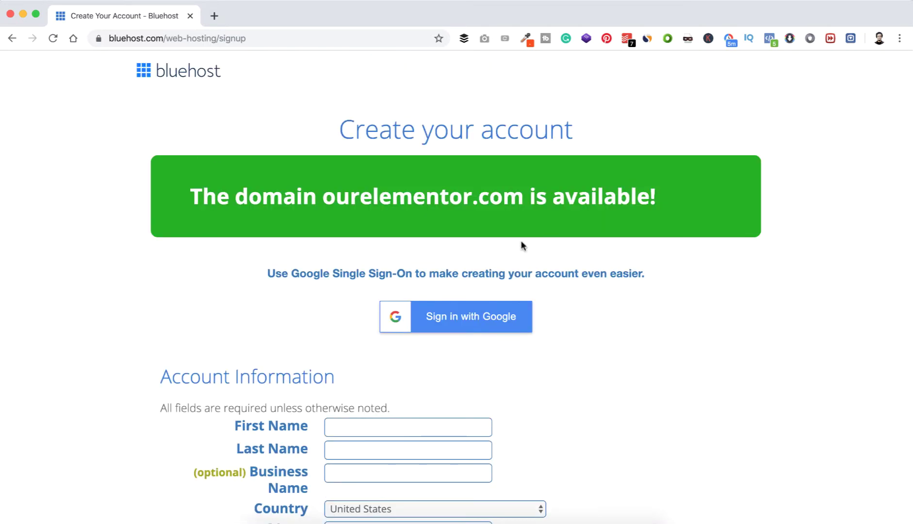
scroll(521, 243, down, 3)
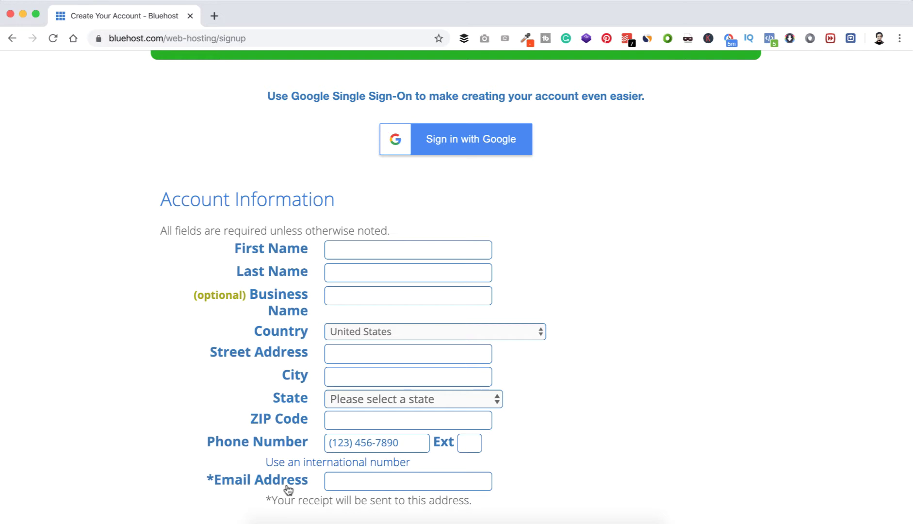
click(357, 249)
text(Jim)
key(Tab)
text(Fahad)
click(375, 287)
text(Jim Fah)
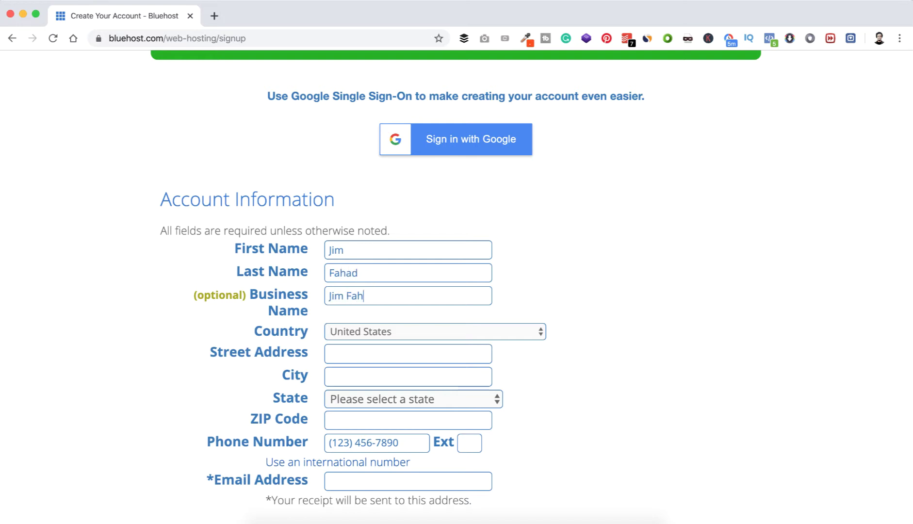
text(ad Digital)
Set the account country to Bangladesh
click(396, 332)
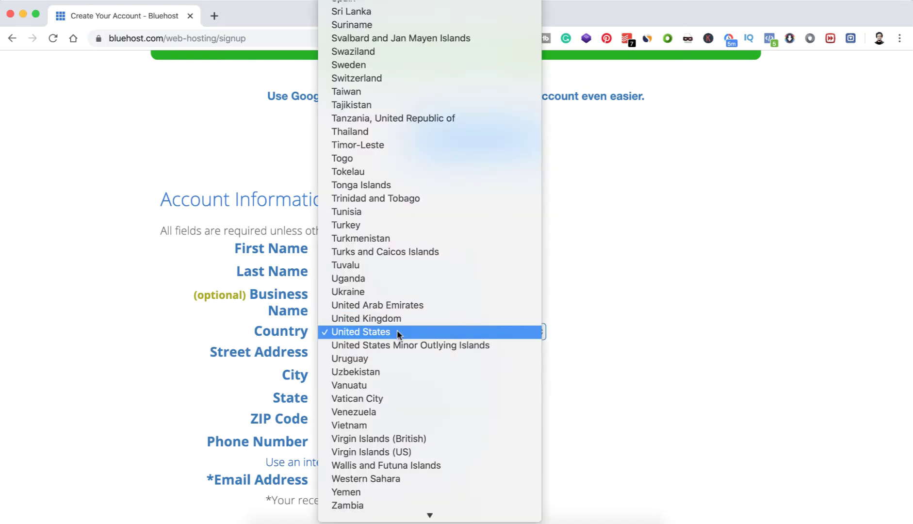
scroll(396, 208, up, 15)
scroll(396, 207, up, 20)
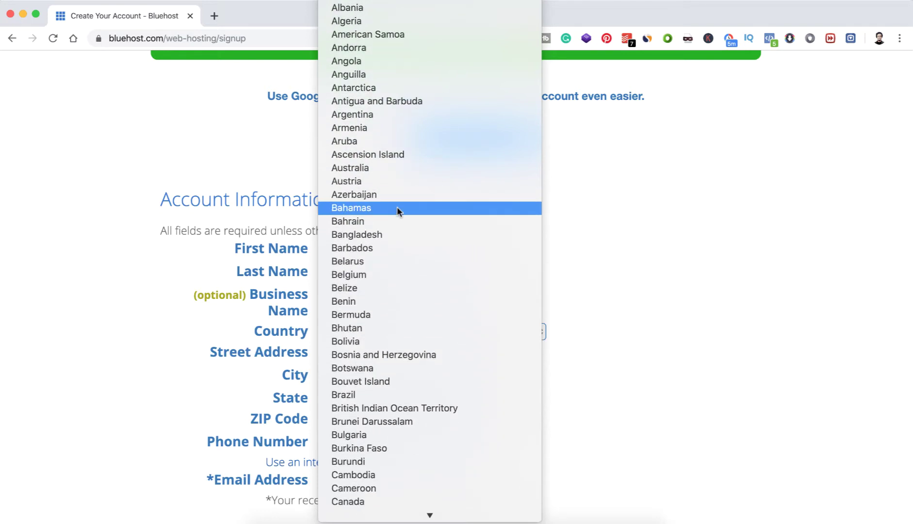
key(Escape)
text(ban)
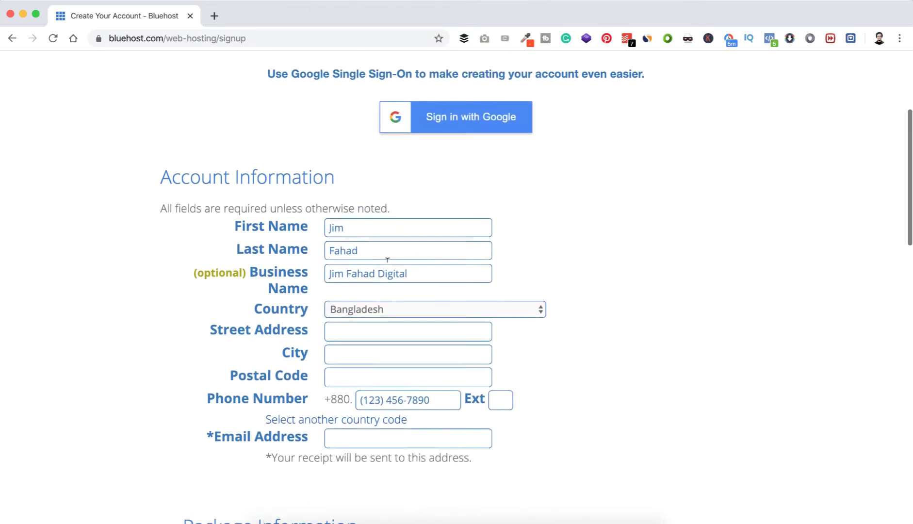
scroll(388, 262, down, 3)
Enter the account holder's street address, city and postal code
click(384, 275)
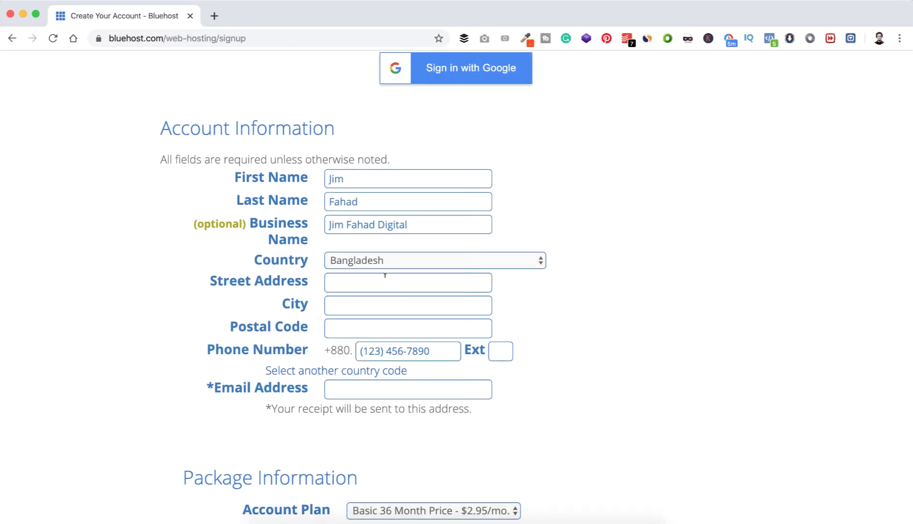
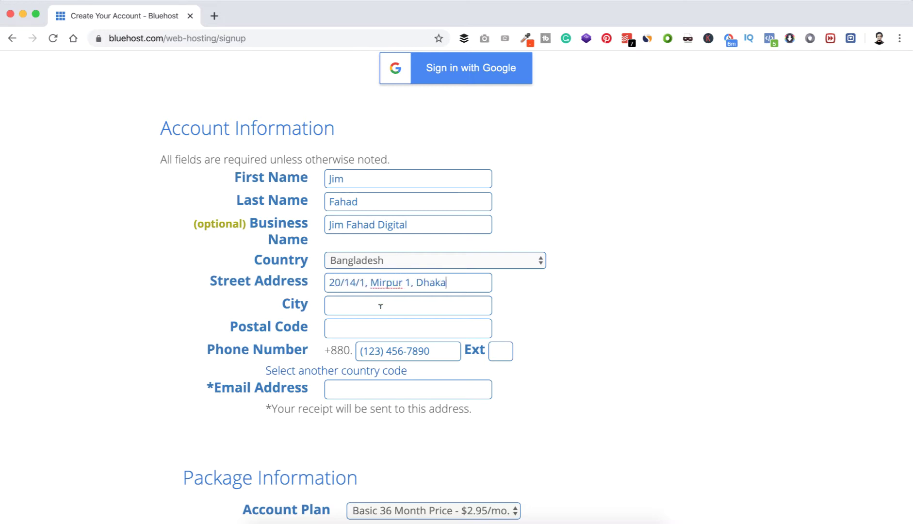
click(381, 306)
text(Dhaka)
click(386, 322)
text(1216)
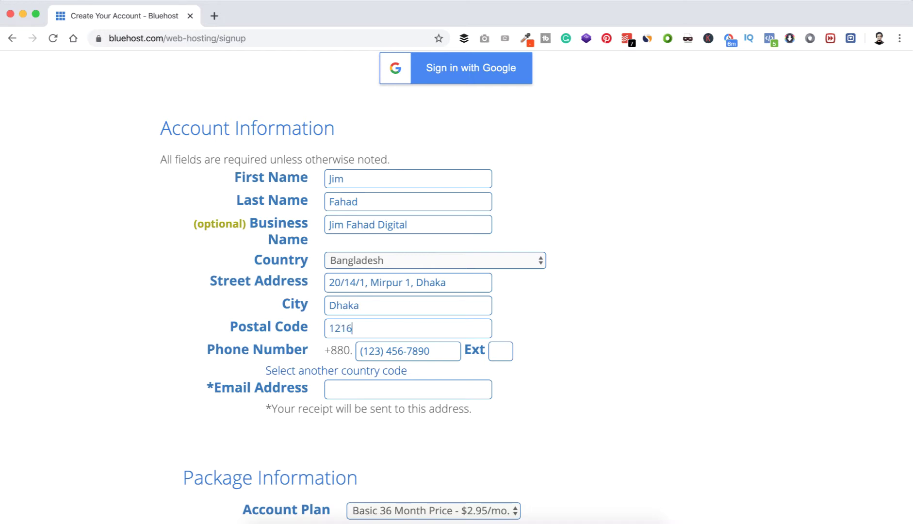
Enter the account holder's phone number and e-mail address
click(390, 346)
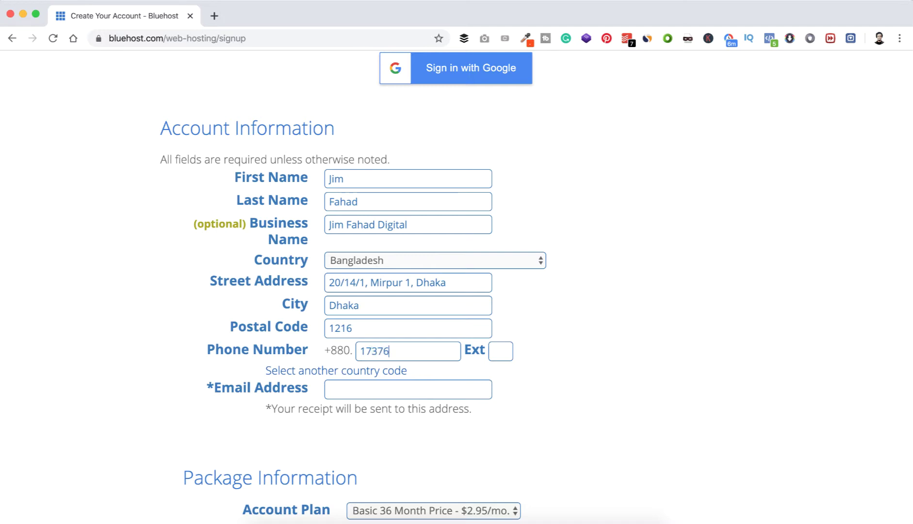
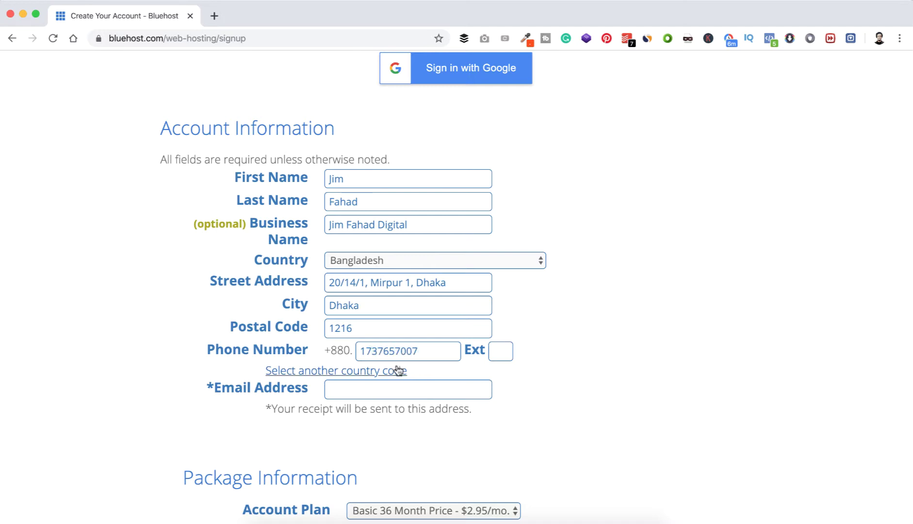
click(383, 388)
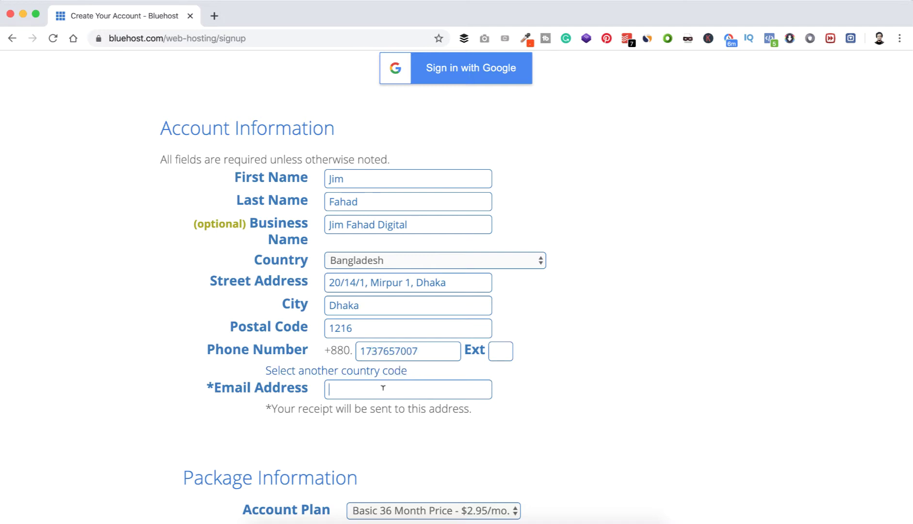
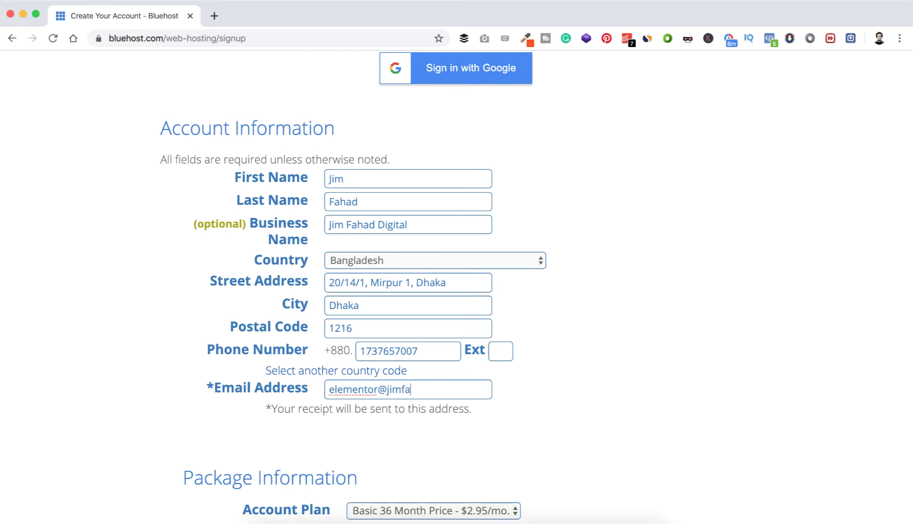
Change the account plan to Basic 12 Month at $4.95/mo, making hosting $59.40
scroll(507, 253, down, 5)
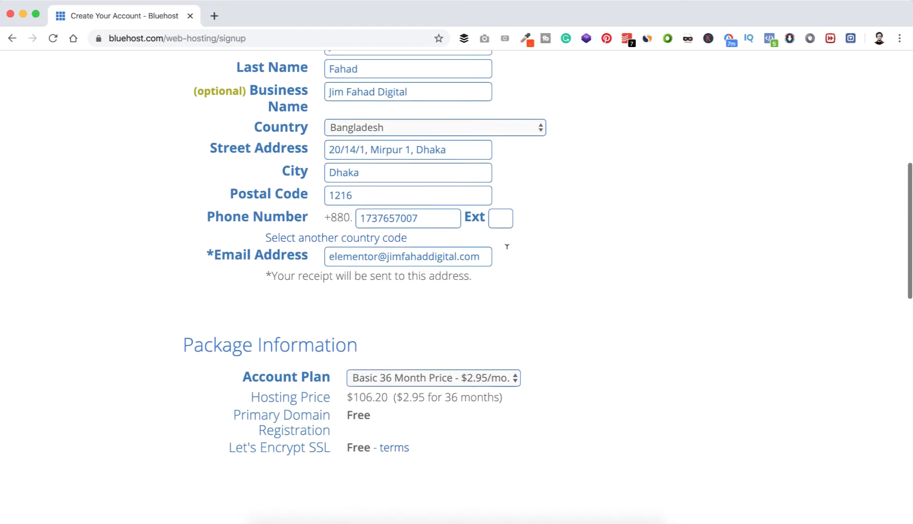
scroll(505, 252, down, 2)
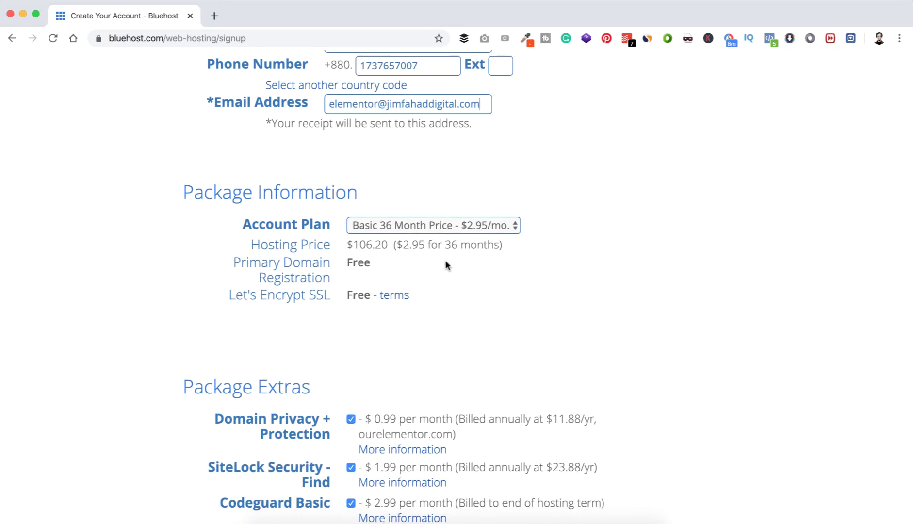
scroll(446, 265, down, 3)
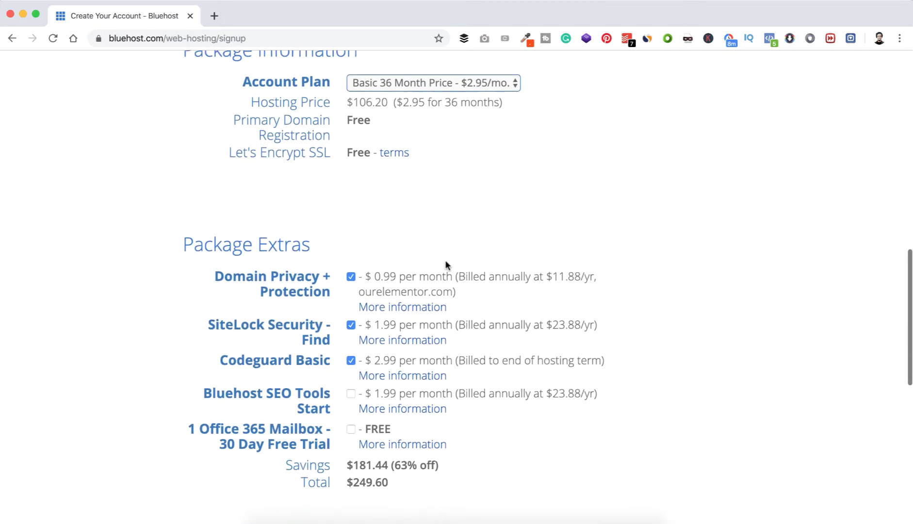
scroll(445, 263, down, 1)
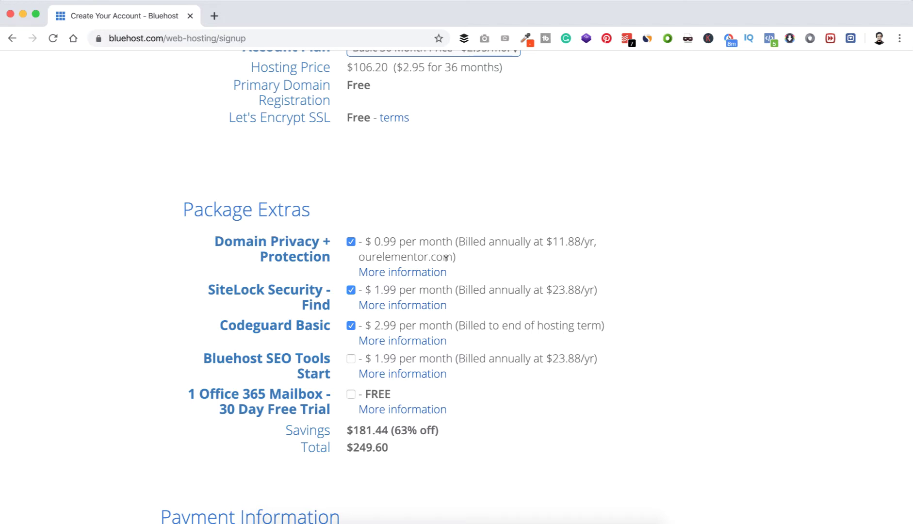
scroll(446, 258, up, 3)
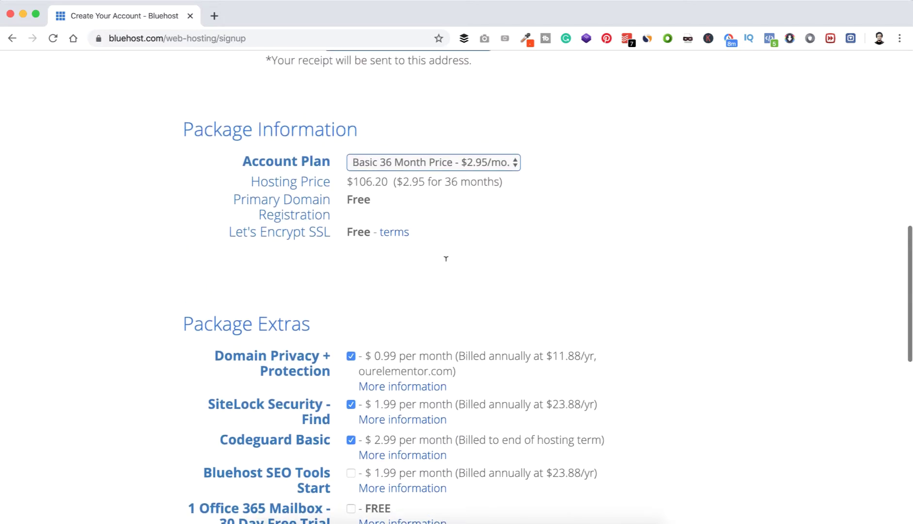
scroll(446, 258, up, 1)
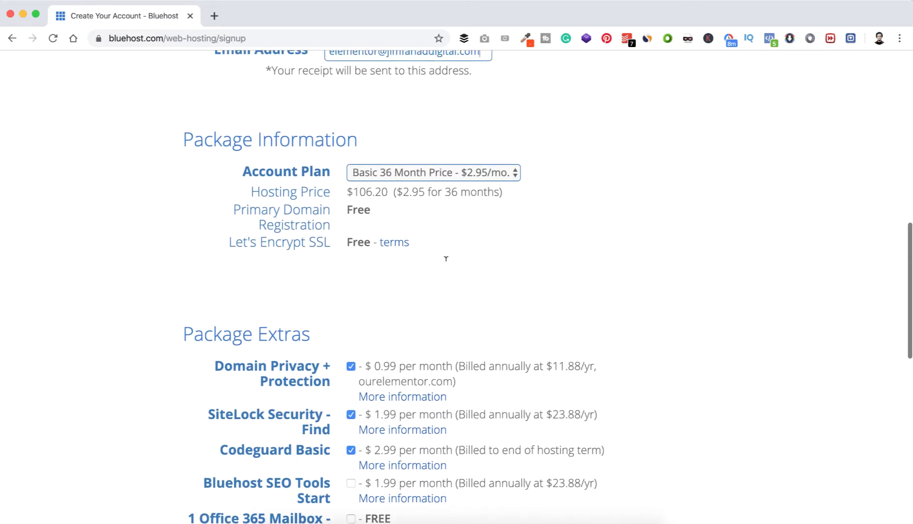
scroll(445, 257, down, 1)
click(442, 171)
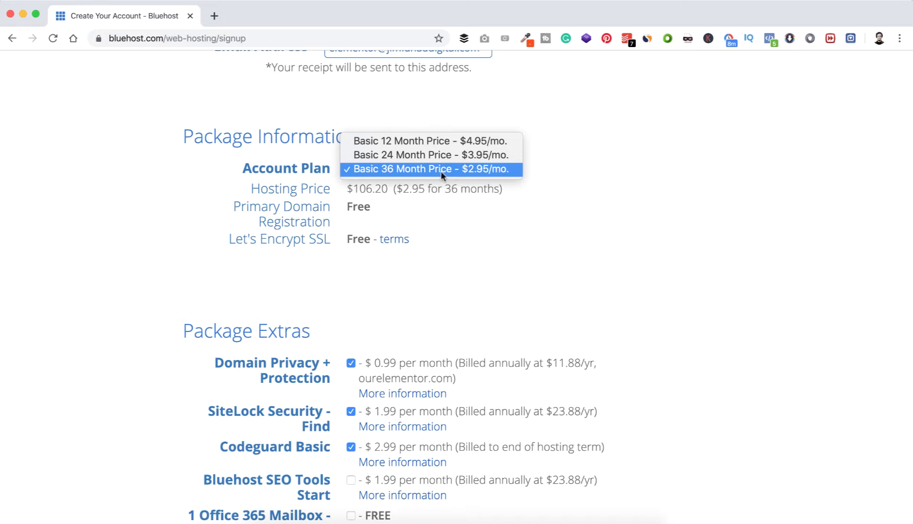
click(438, 141)
scroll(432, 269, down, 2)
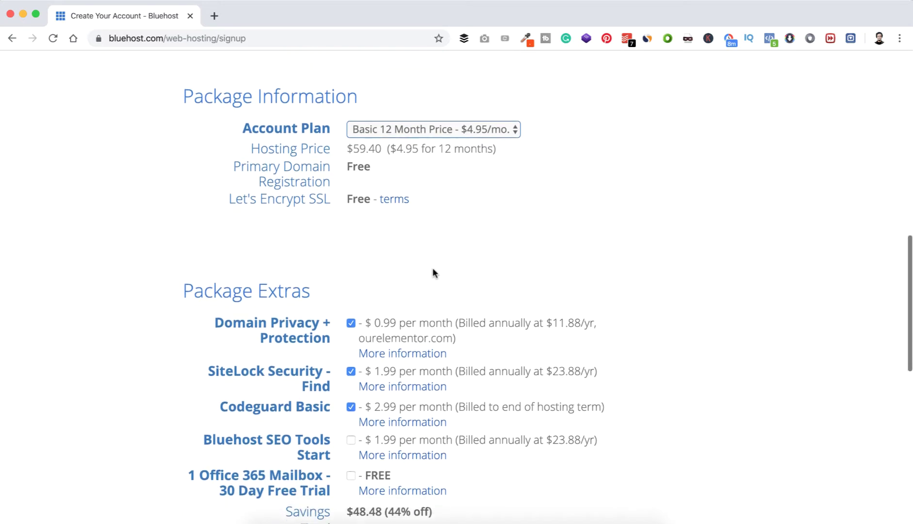
scroll(432, 270, down, 4)
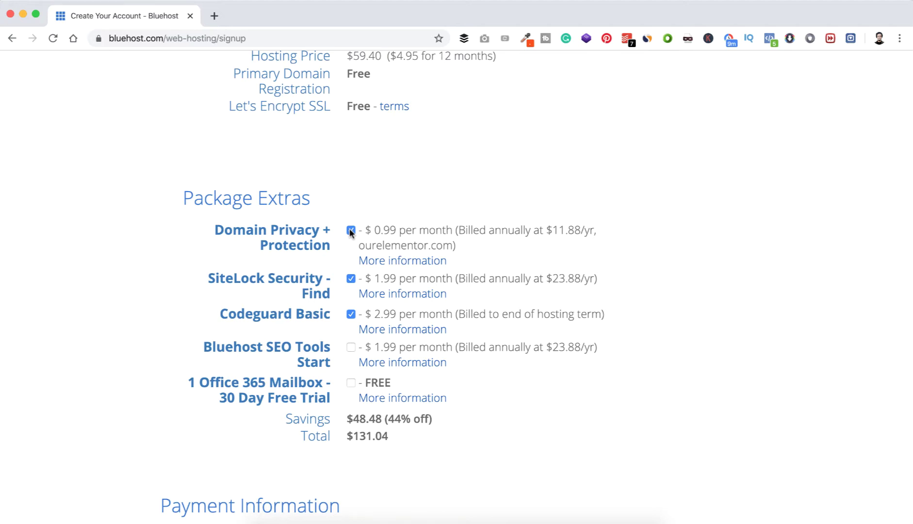
Turn off Domain Privacy + Protection and uncheck SiteLock Security and Codeguard Basic
click(350, 231)
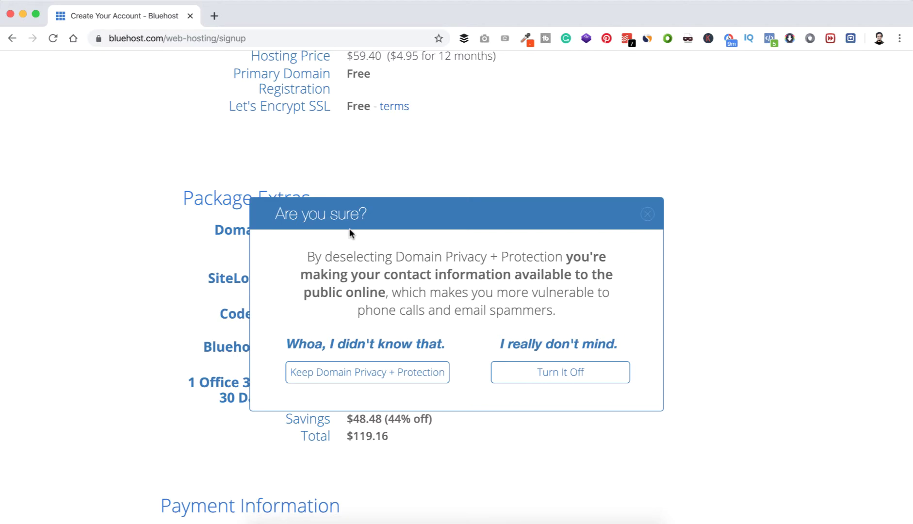
click(520, 376)
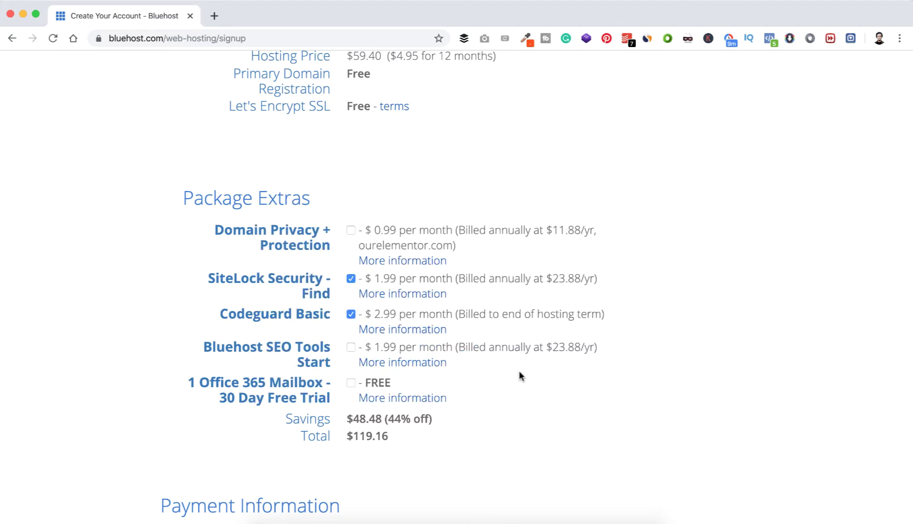
scroll(459, 333, down, 1)
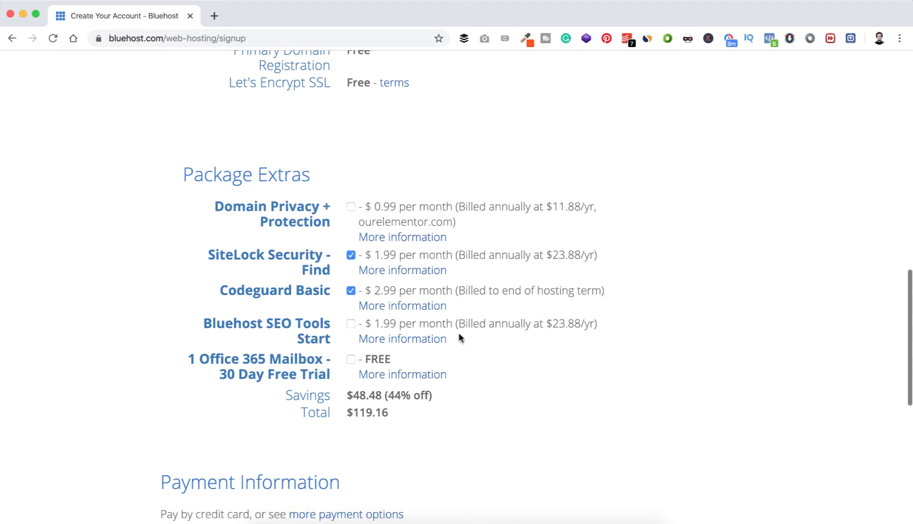
click(351, 256)
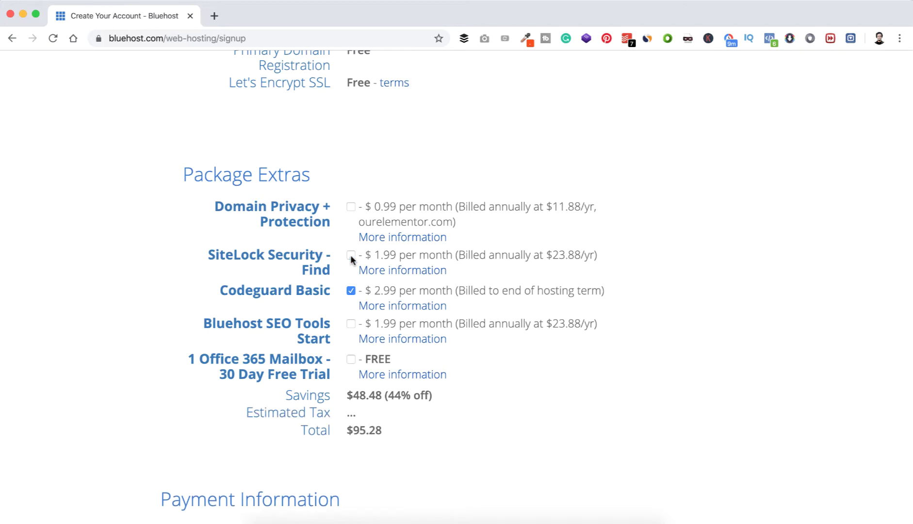
click(352, 291)
scroll(353, 310, down, 2)
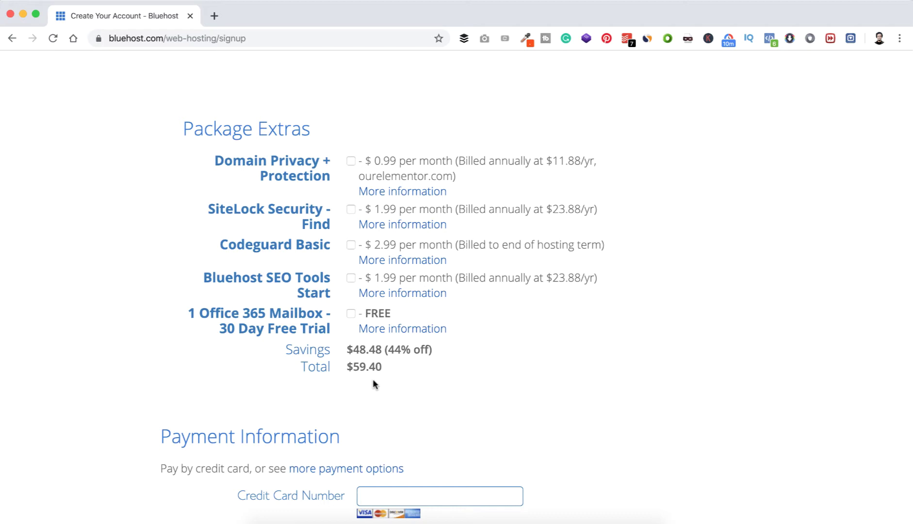
Pay with the saved Mastercard and its CVC, accept the terms of service, and submit the order
scroll(373, 381, down, 5)
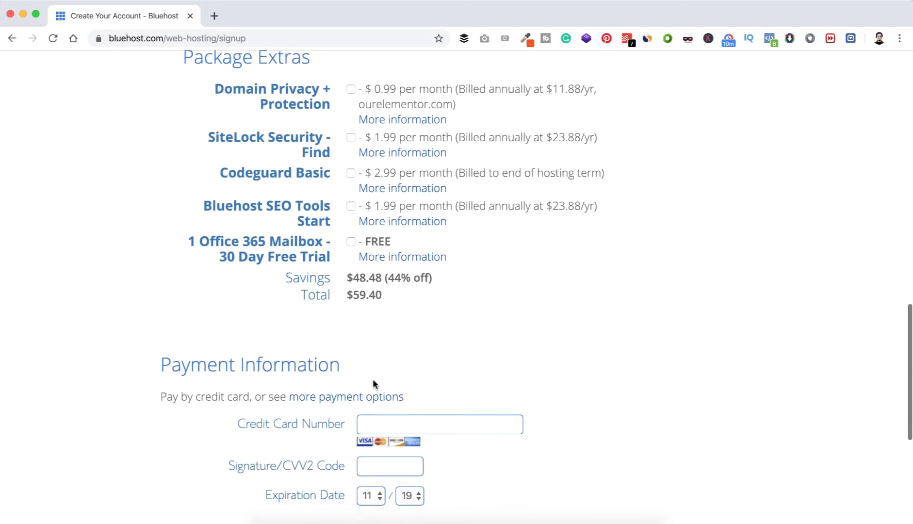
scroll(403, 350, down, 3)
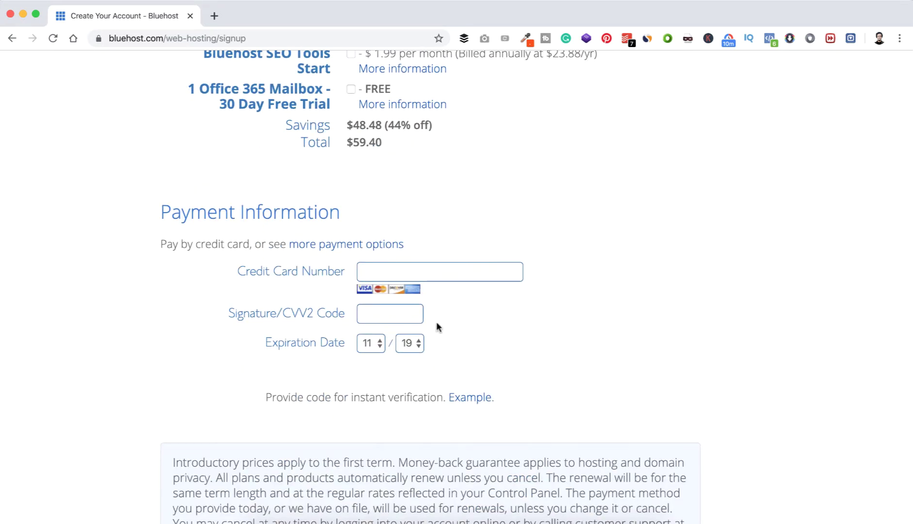
click(419, 270)
click(403, 301)
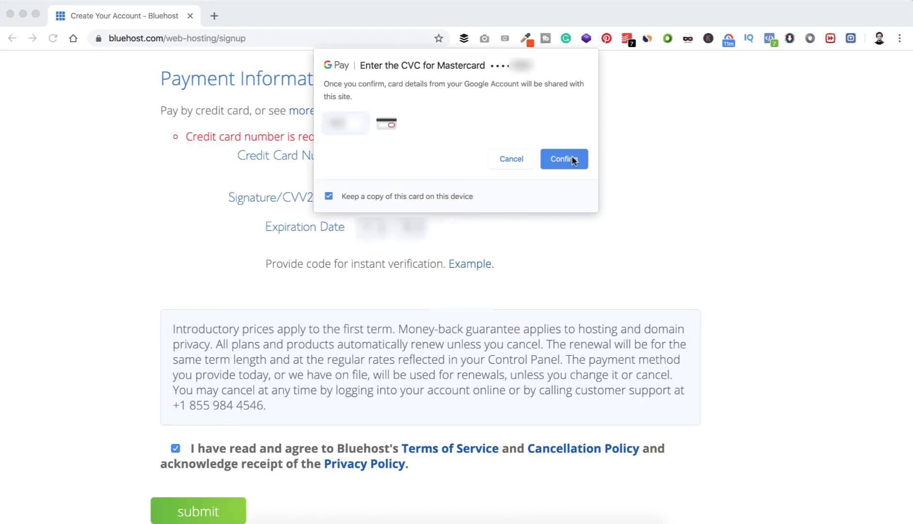
click(572, 159)
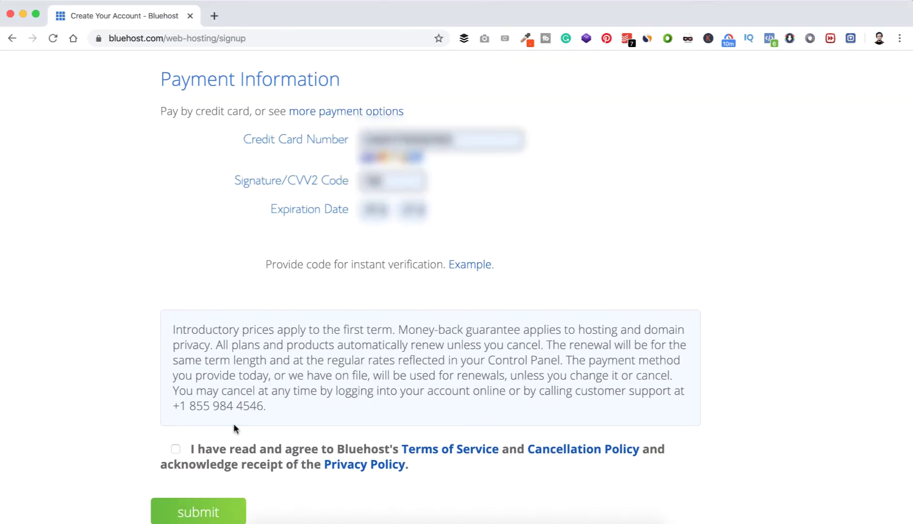
click(176, 449)
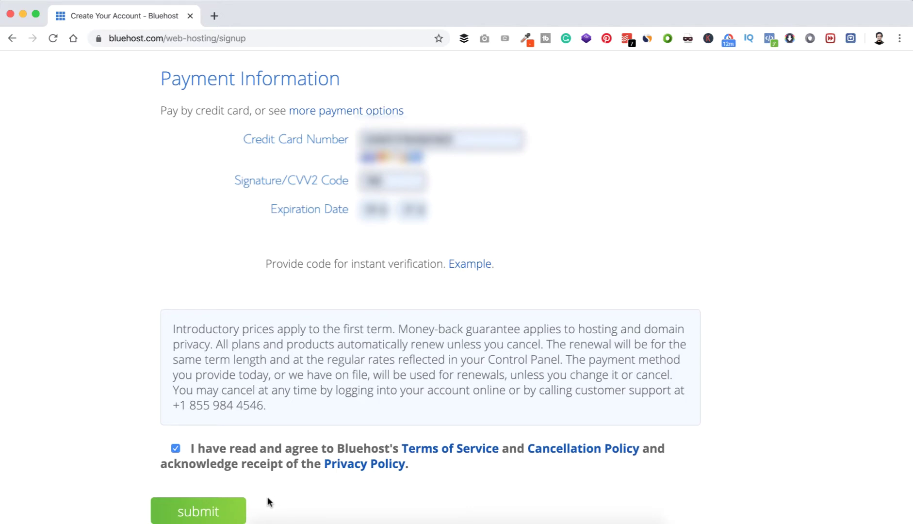
click(224, 510)
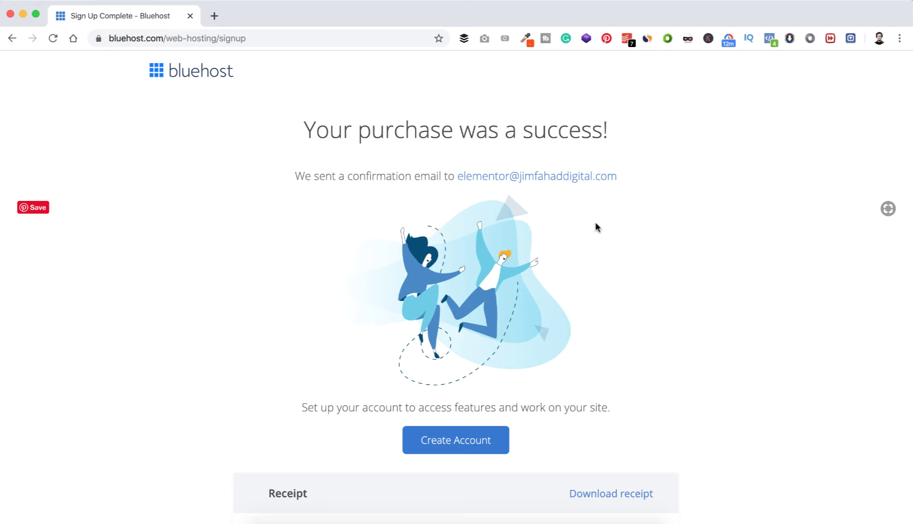
Review the order receipt and go on to the Create Your New Password page
scroll(595, 227, down, 5)
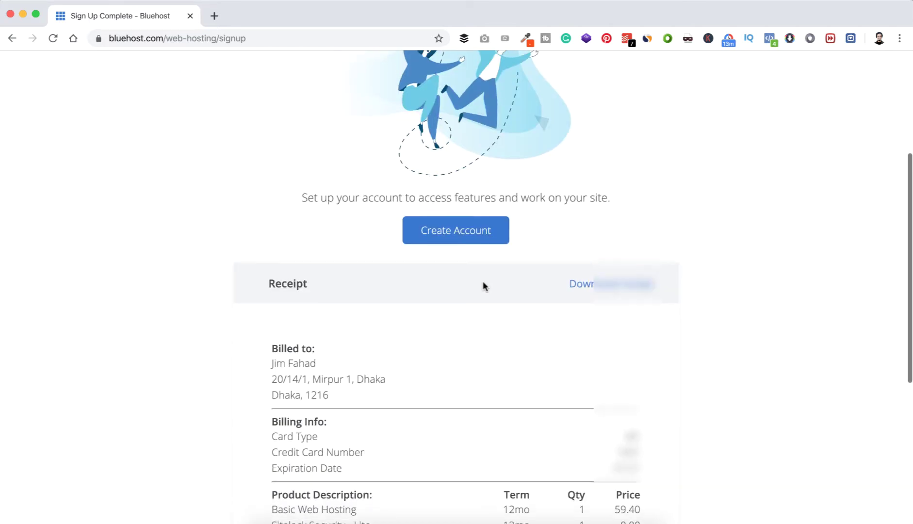
scroll(483, 286, down, 4)
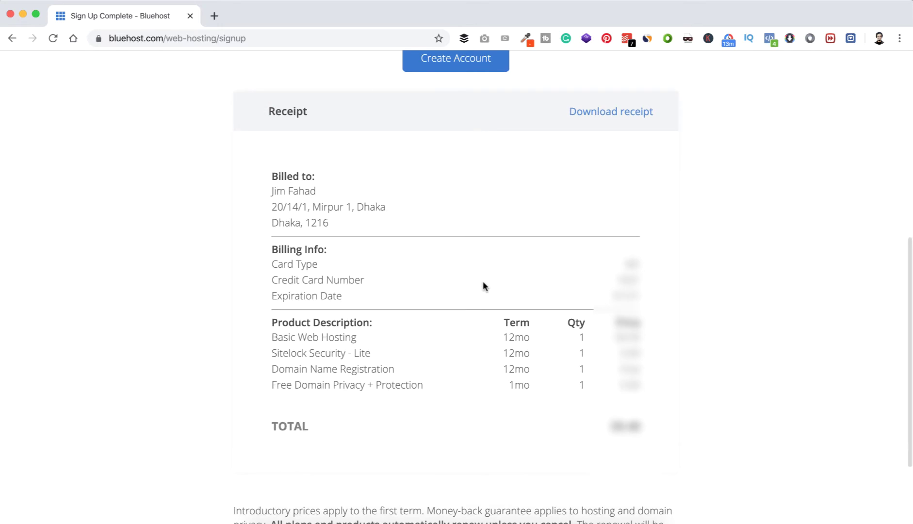
scroll(482, 282, up, 1)
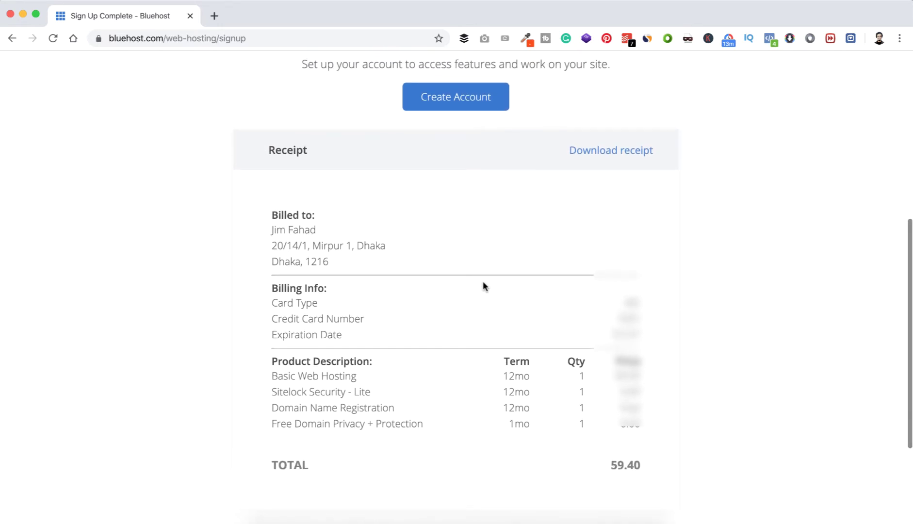
scroll(482, 282, up, 1)
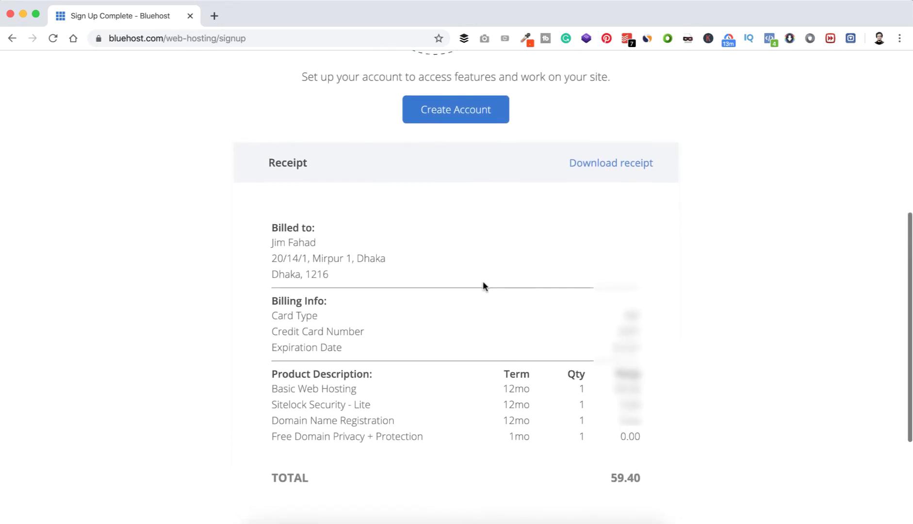
scroll(483, 287, up, 2)
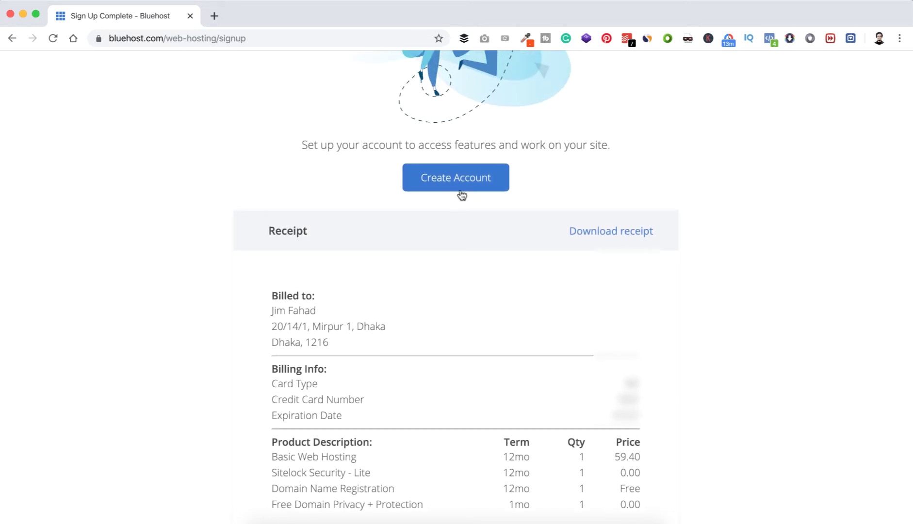
click(459, 190)
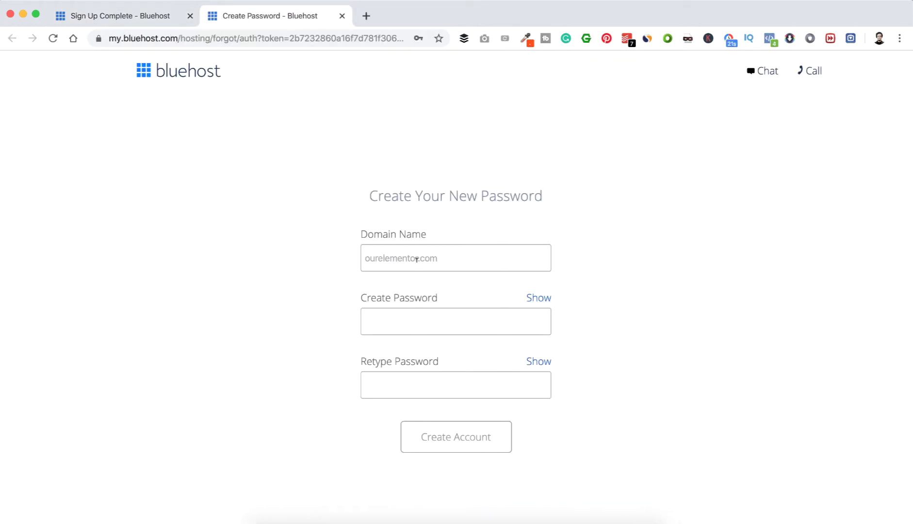
Enter the new account password for ourelementor.com and retype it to confirm
click(443, 257)
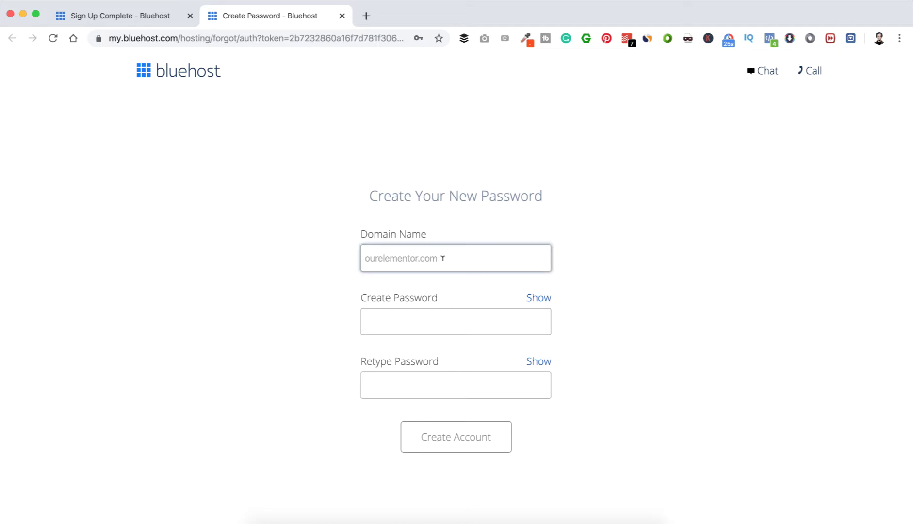
click(426, 314)
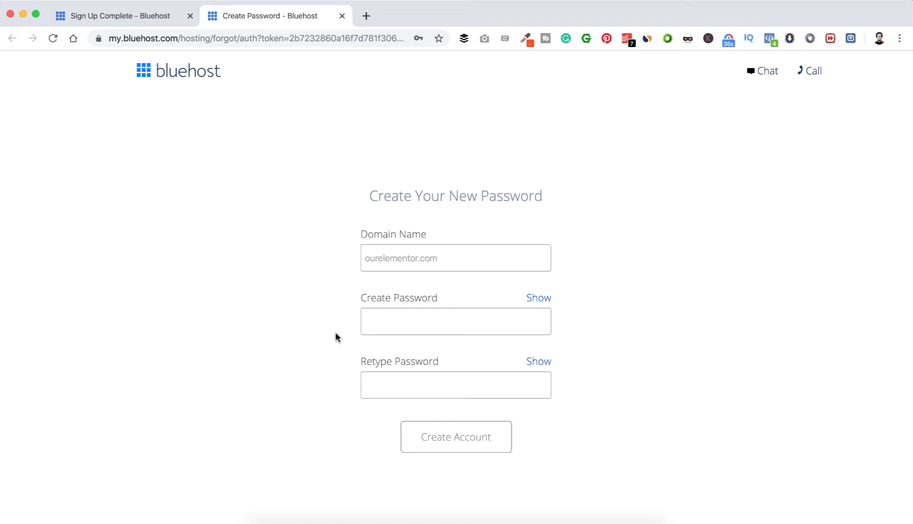
click(389, 321)
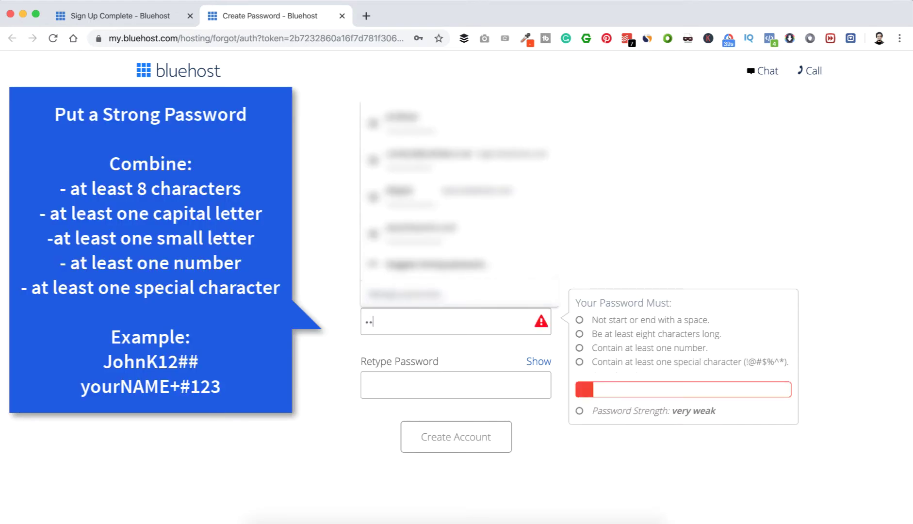
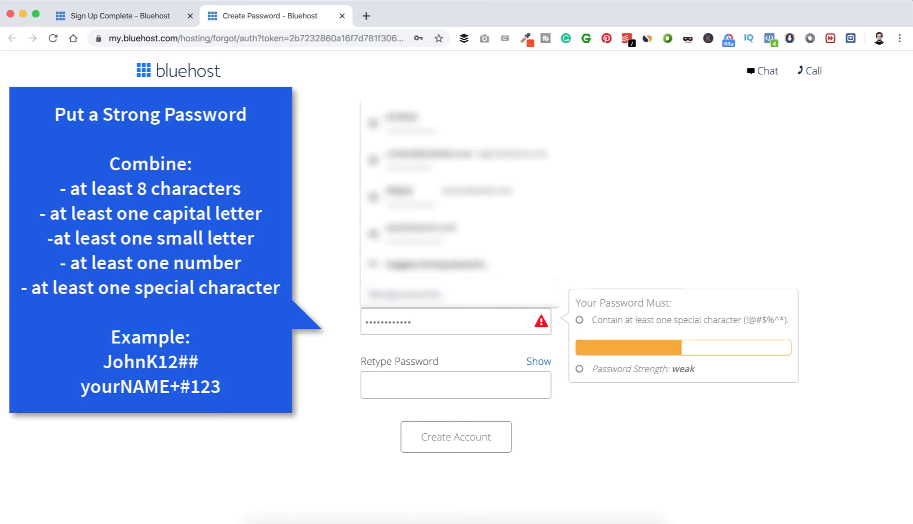
click(394, 373)
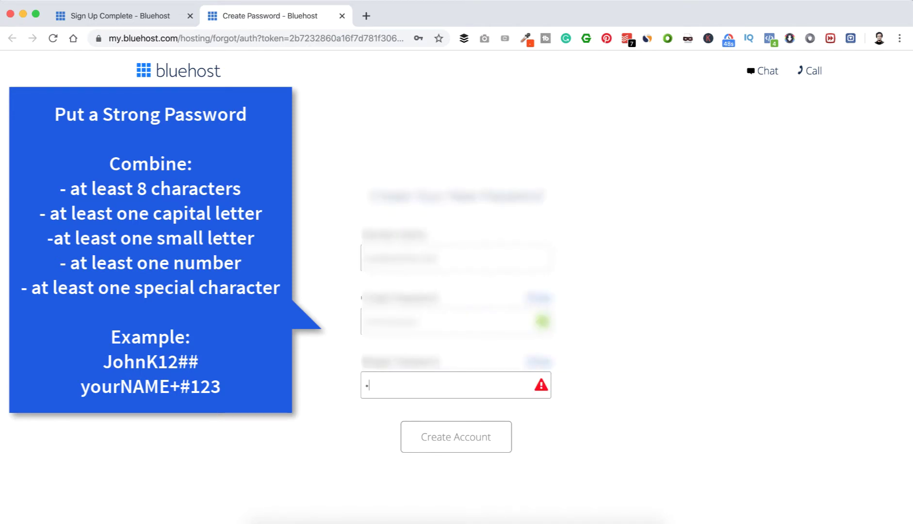
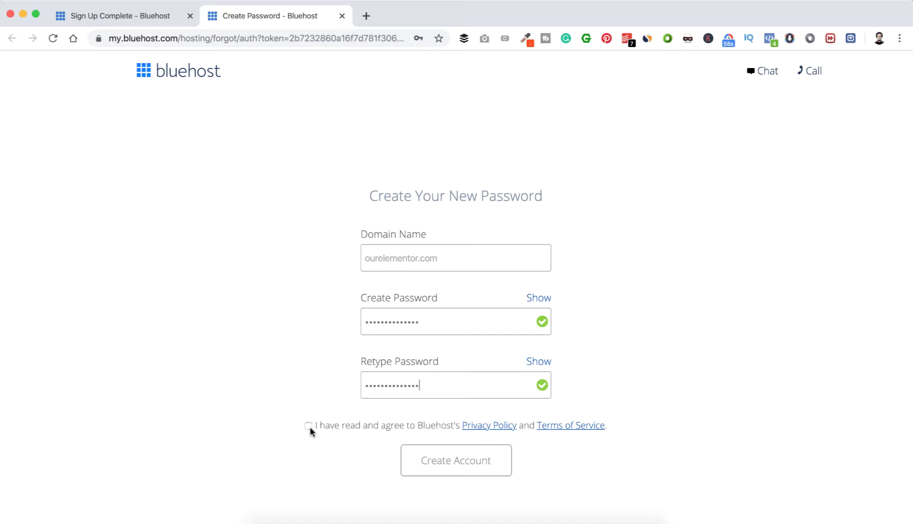
Accept the privacy policy and terms, create the account, then go to the login page and Mail
click(309, 424)
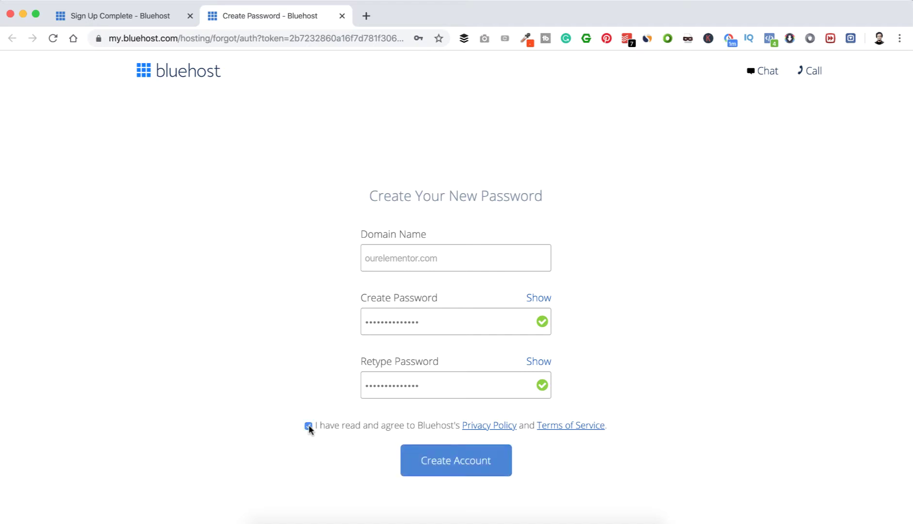
click(427, 461)
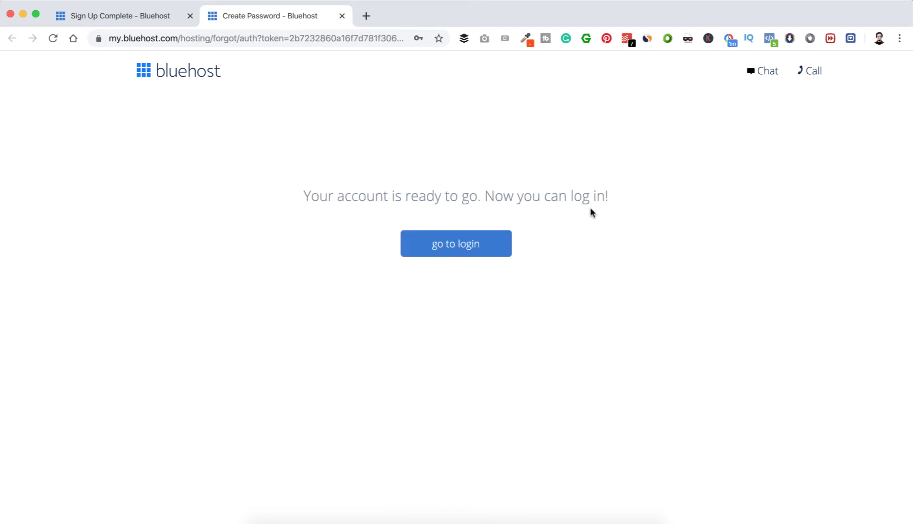
click(467, 246)
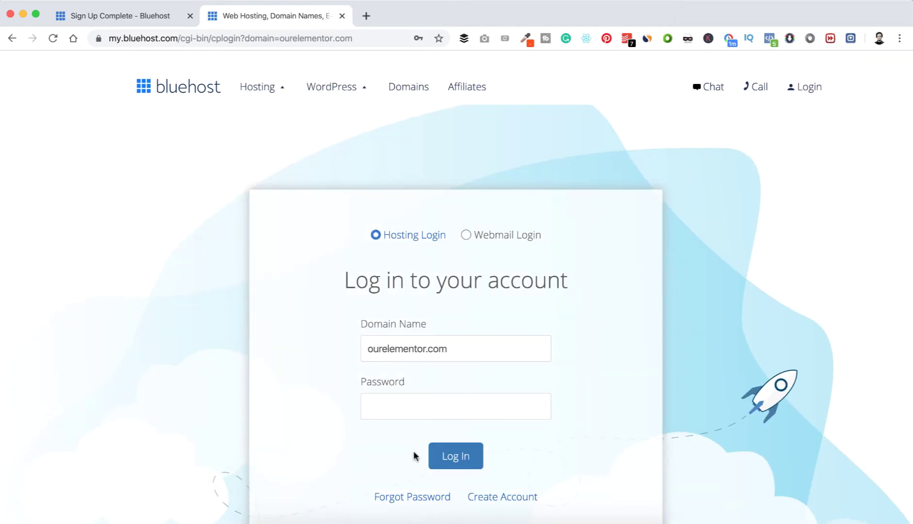
click(394, 520)
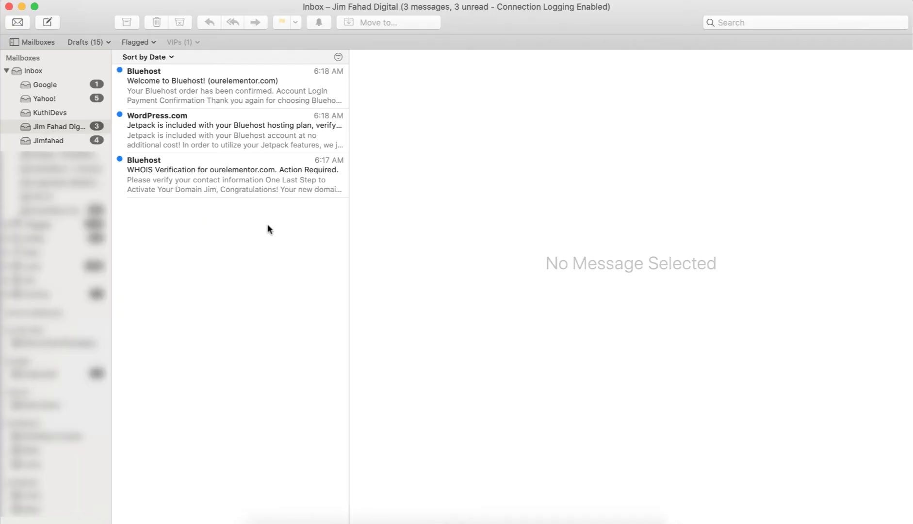
Verify ourelementor.com's WHOIS e-mail from Bluehost's message and close the confirmation tab
click(257, 176)
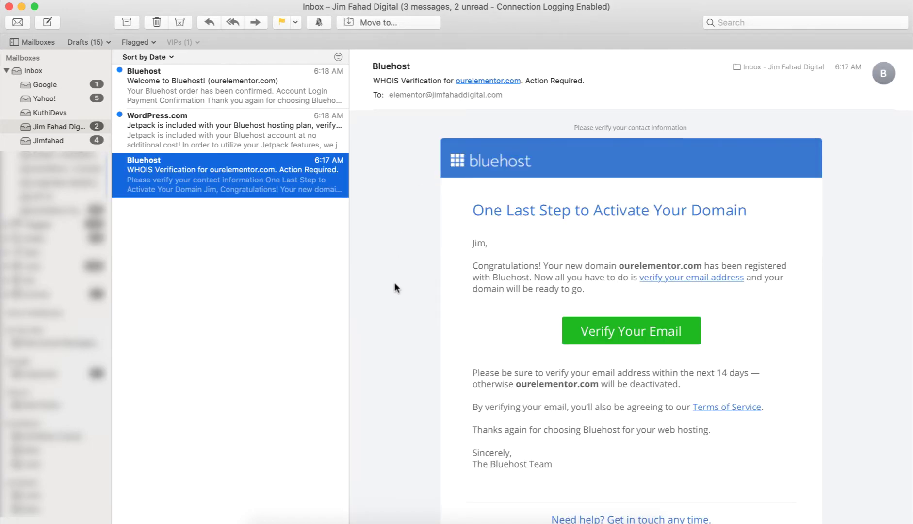
click(610, 332)
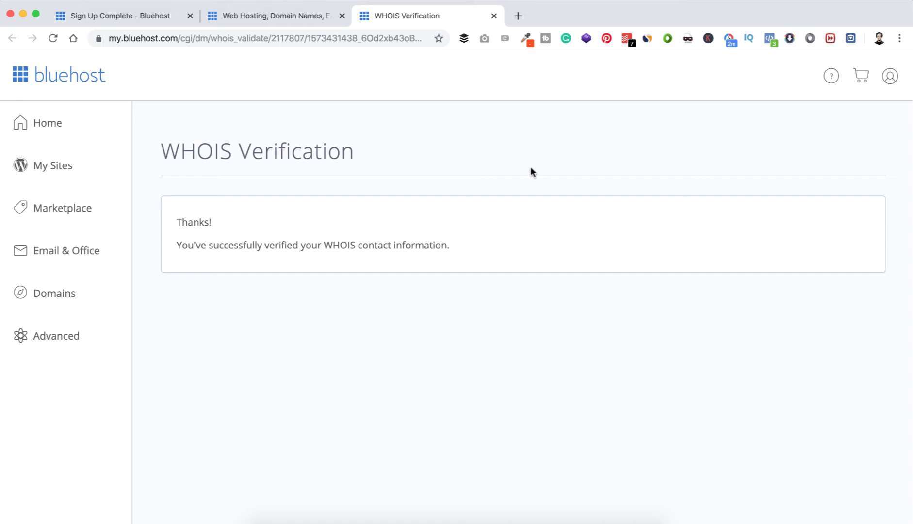
click(494, 16)
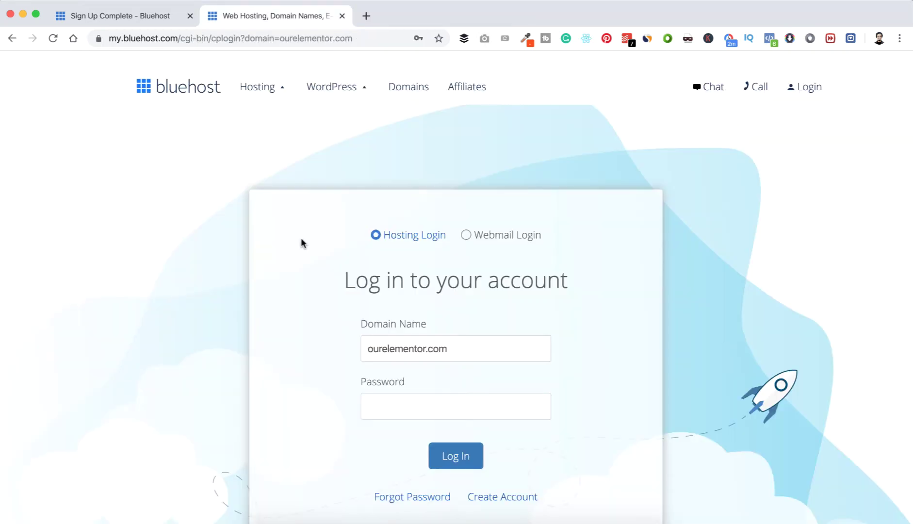
Log in to the ourelementor.com hosting account with the account password
scroll(302, 242, down, 3)
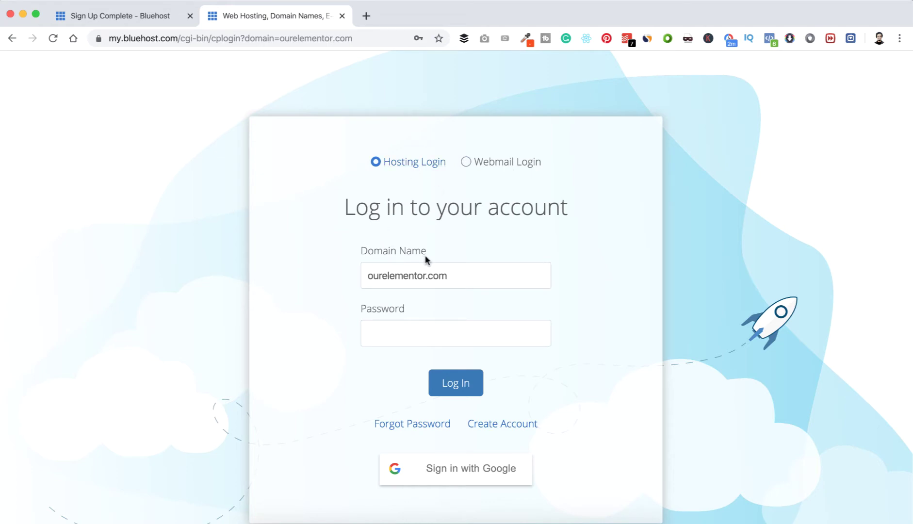
click(415, 332)
text(••••••••••••••)
click(451, 383)
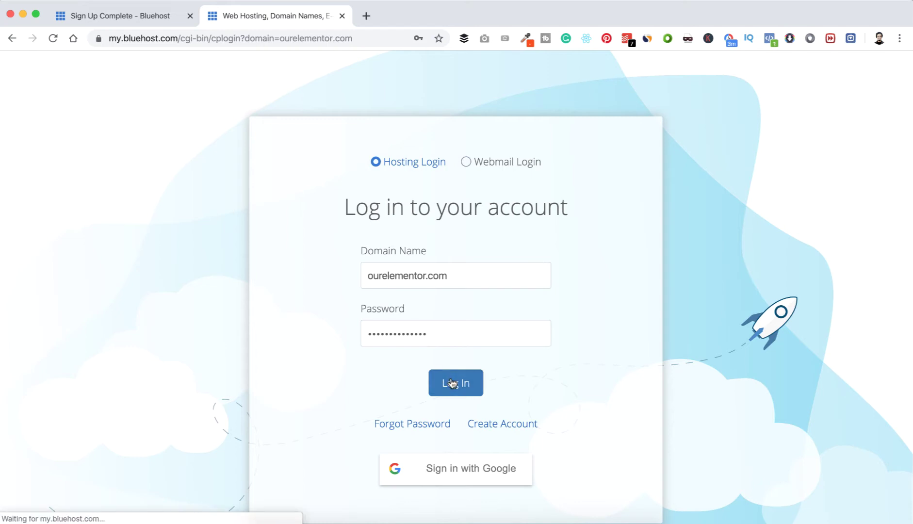
scroll(477, 311, down, 1)
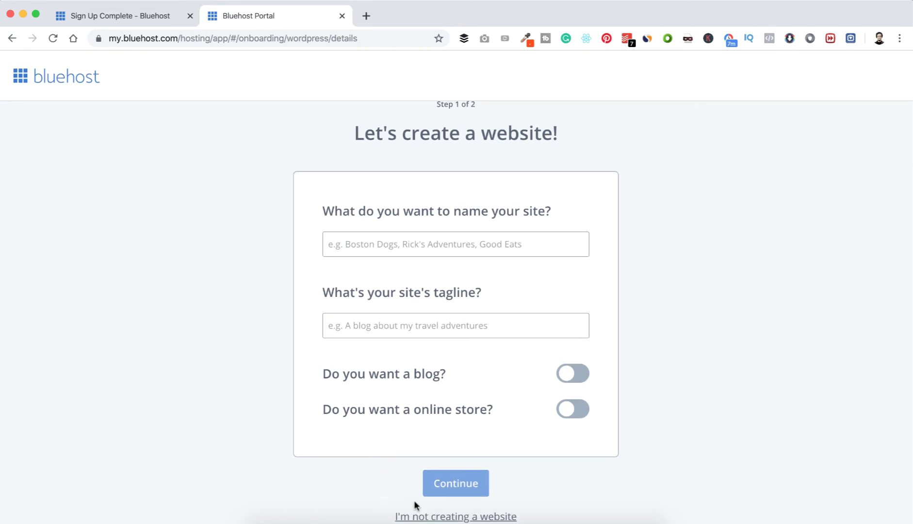
Skip website creation and decline Domain Privacy + Protection without the trial
click(438, 515)
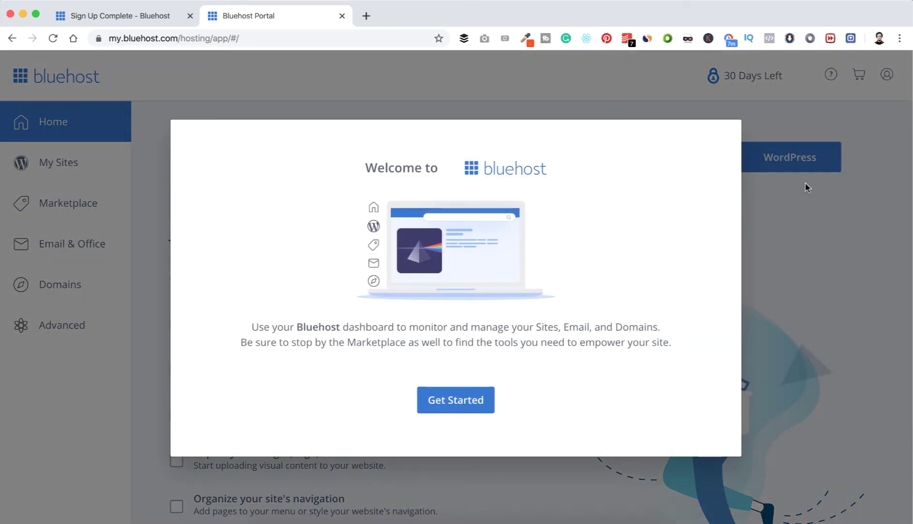
click(444, 405)
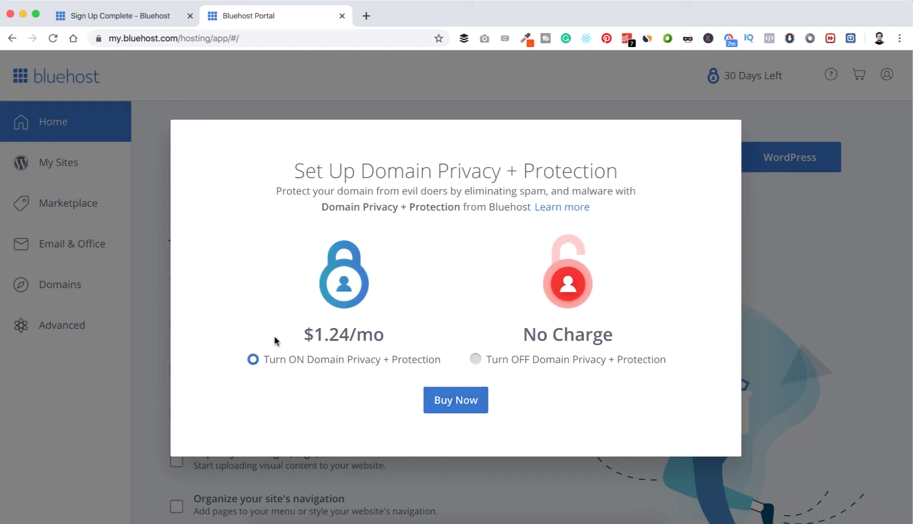
click(475, 360)
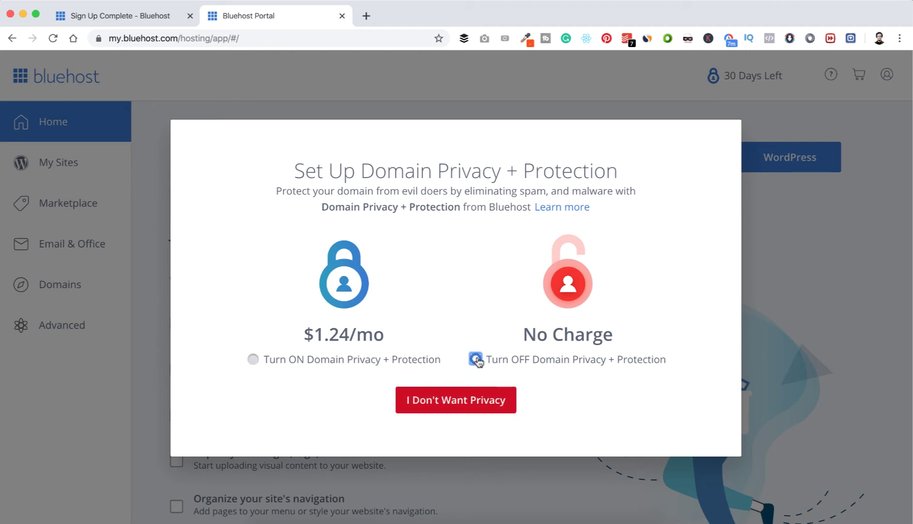
click(474, 401)
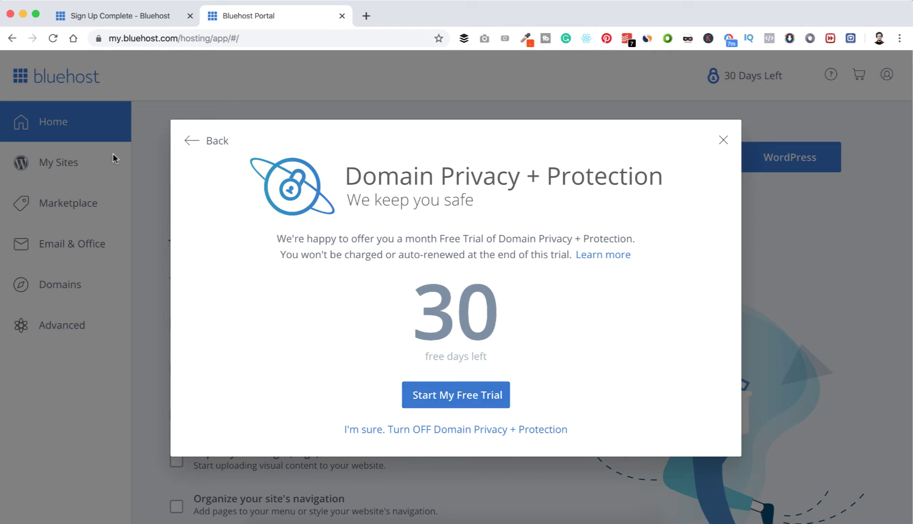
click(420, 430)
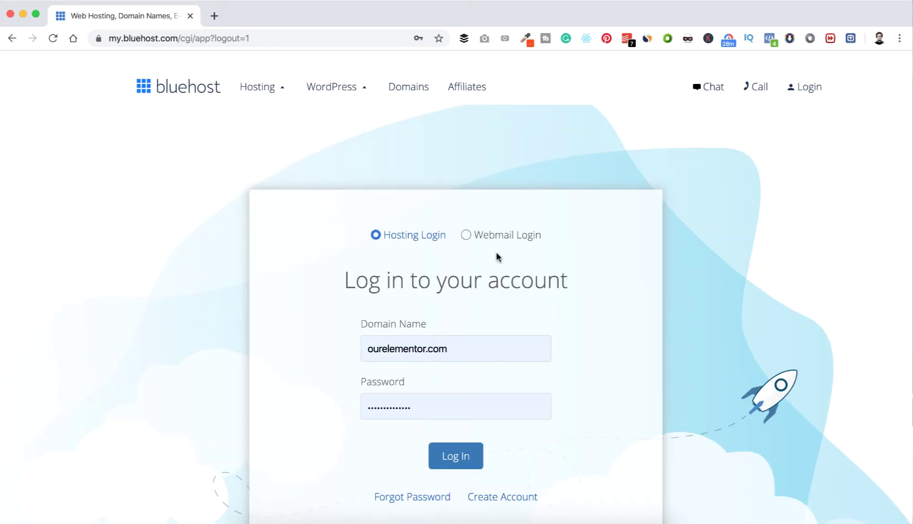
Log back in to Bluehost and start a new site from My Sites
scroll(496, 257, down, 3)
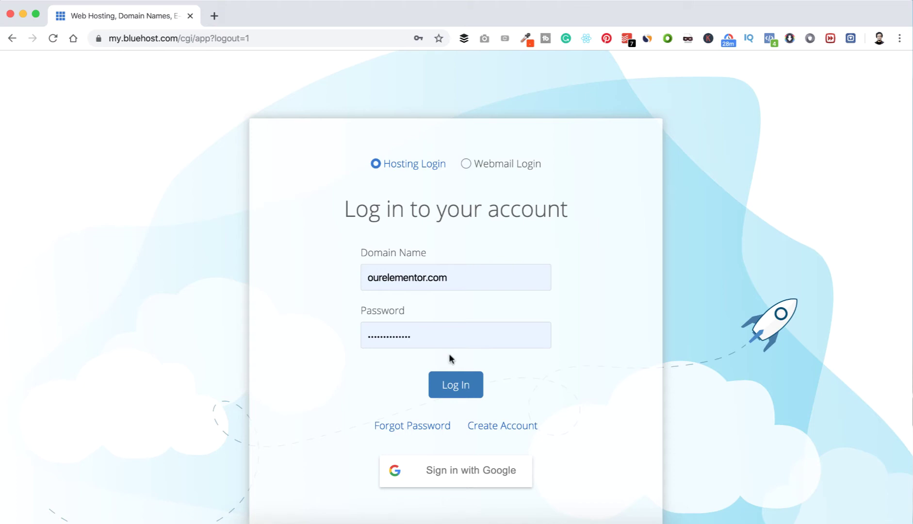
click(453, 384)
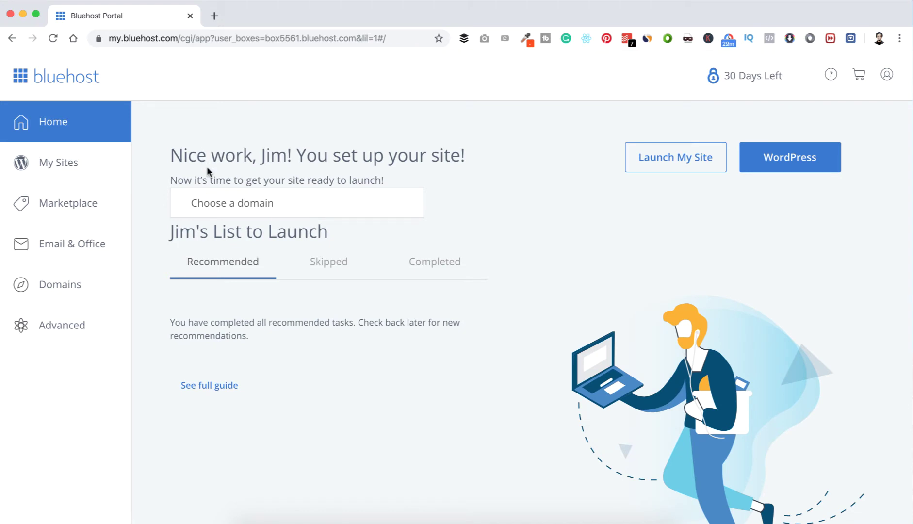
click(83, 167)
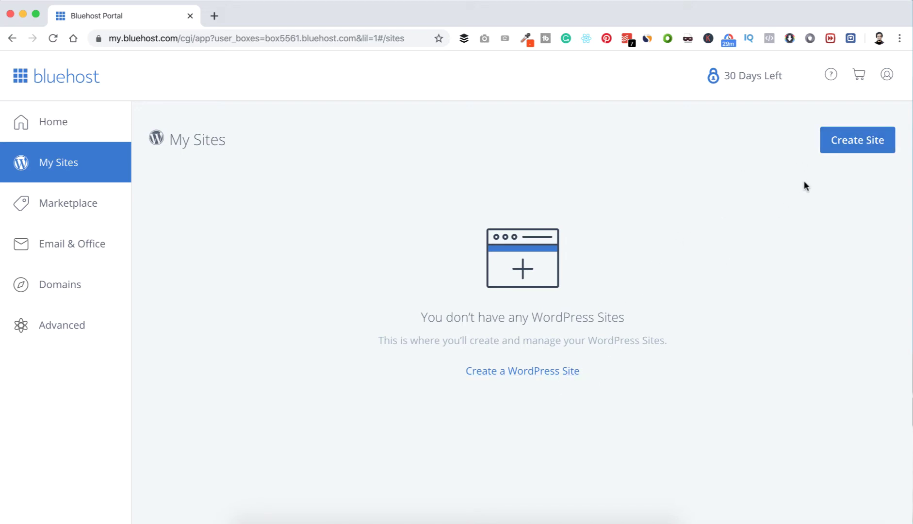
click(851, 152)
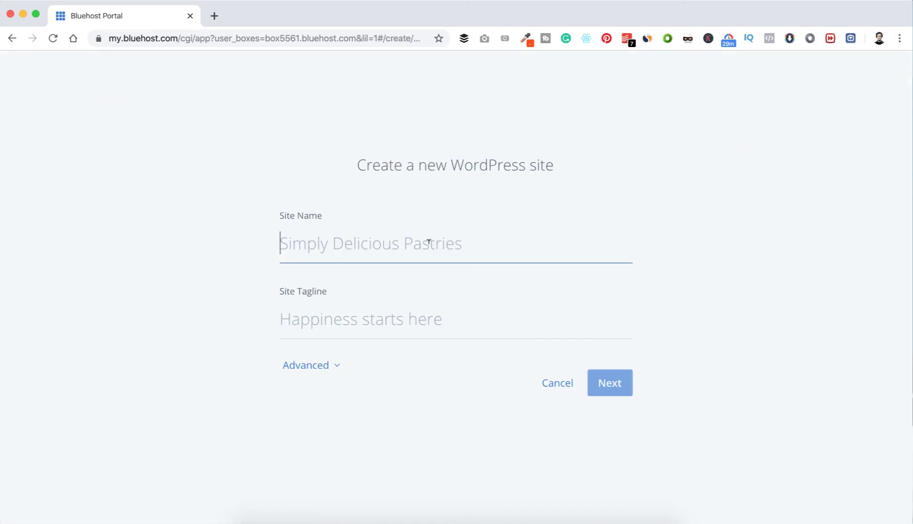
Name the site 'Jim Fahad Production' with tagline 'You Deserver To Be Seen'
text(Jim )
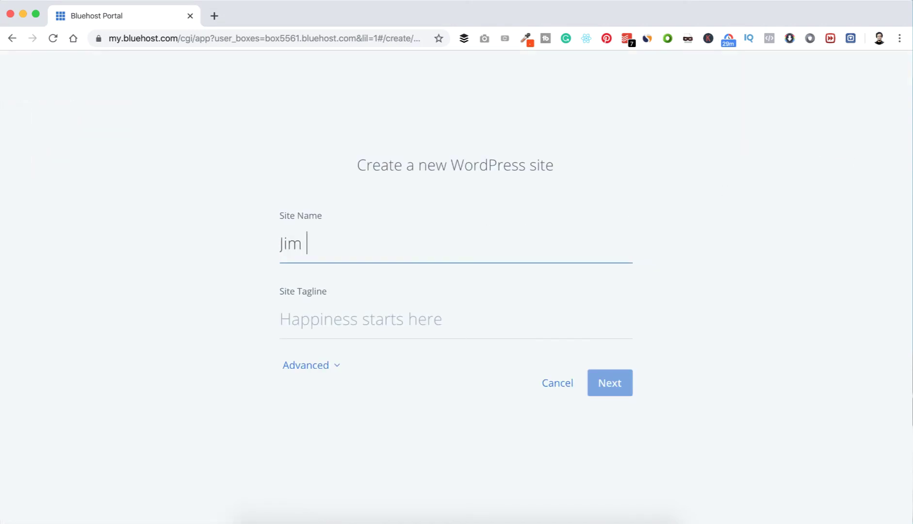
text(Fahad Pro)
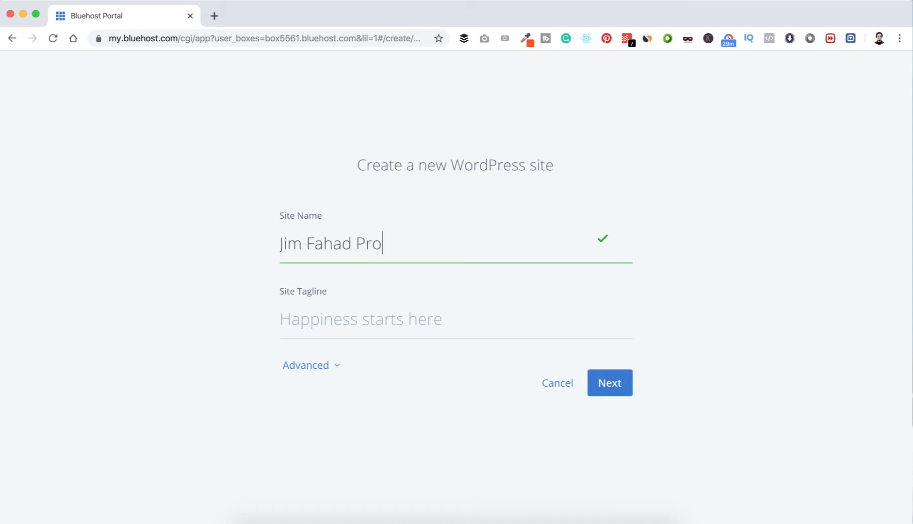
text(duction)
click(374, 320)
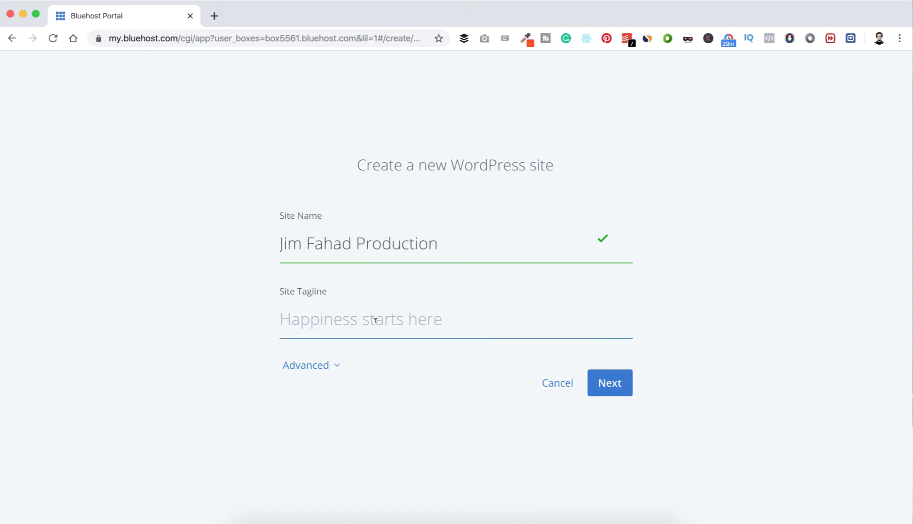
text(You D)
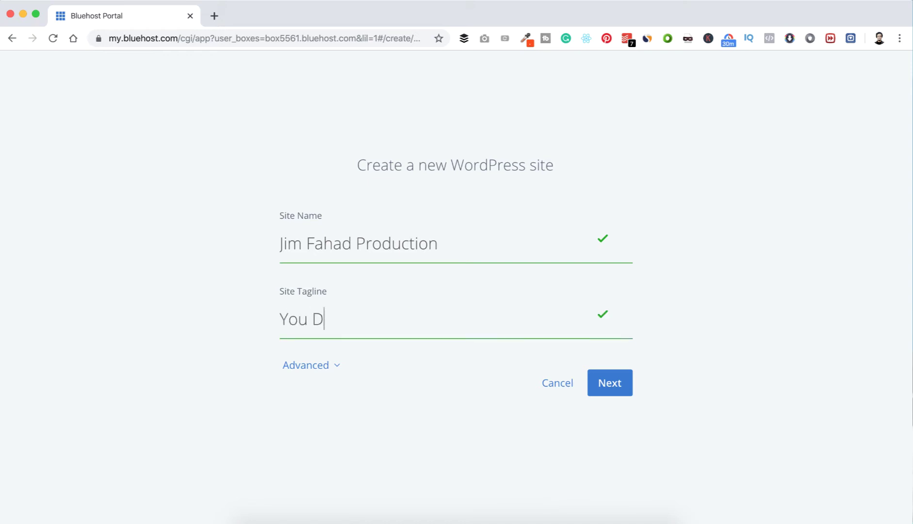
text(eserver T)
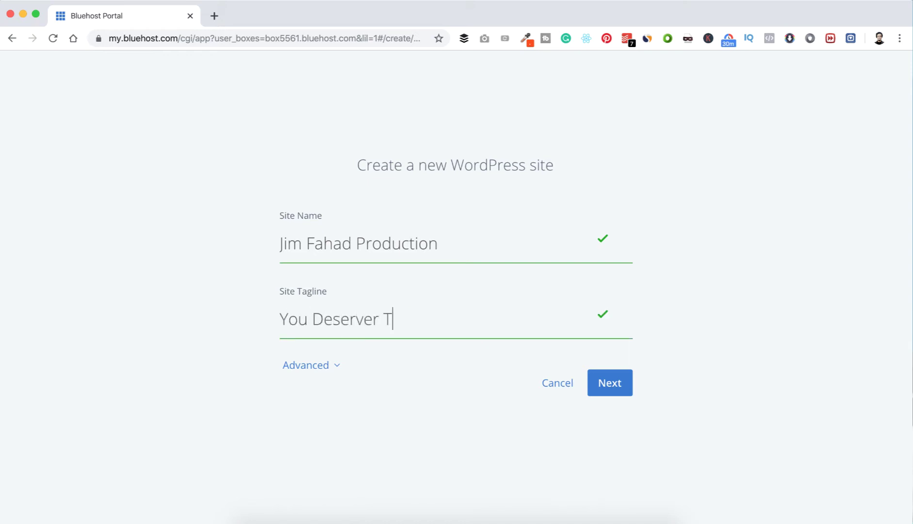
text(o Be S)
text(een)
Reveal the advanced settings and enter the WordPress admin e-mail address
click(323, 373)
scroll(323, 371, down, 5)
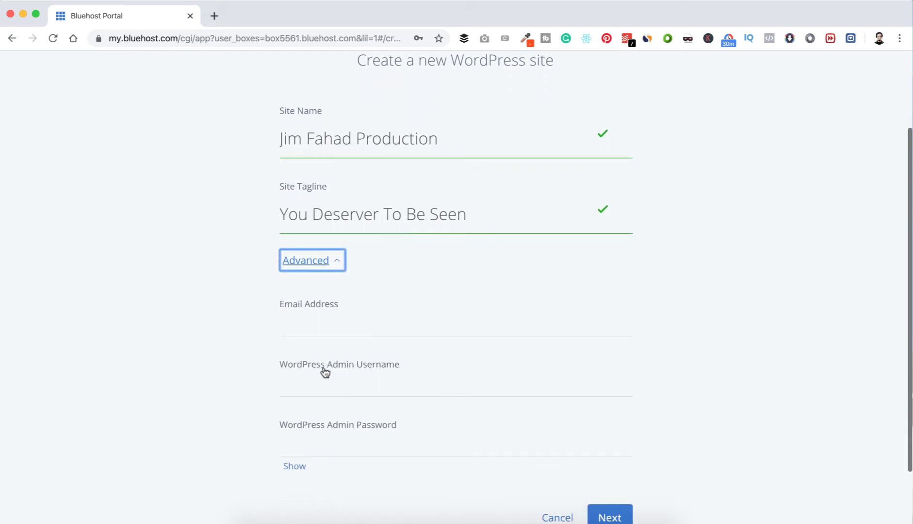
click(320, 313)
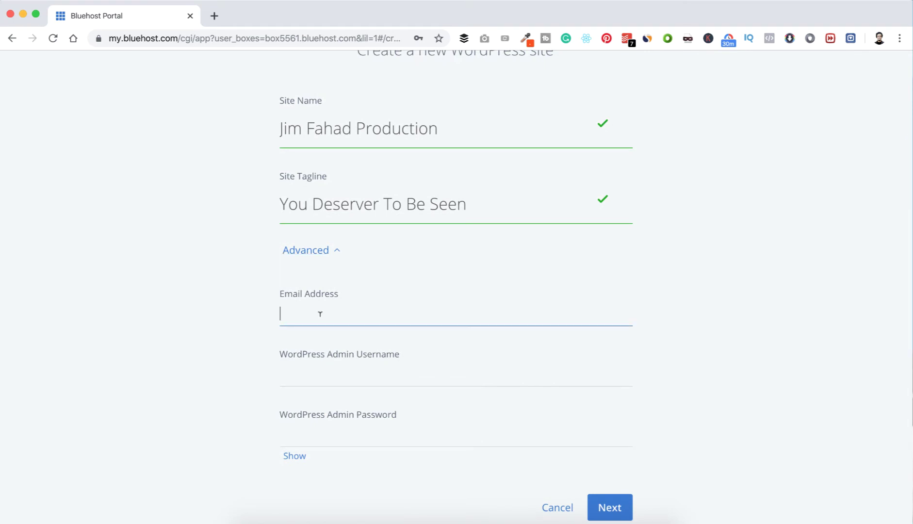
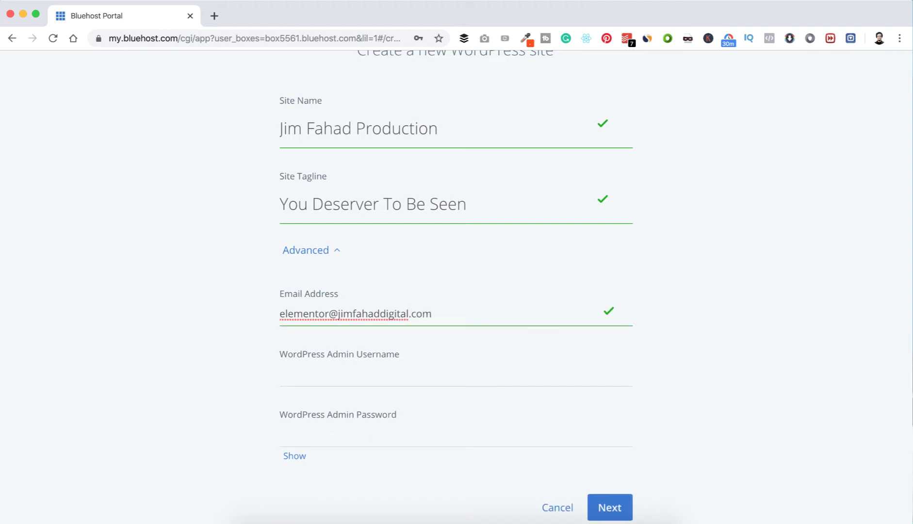
Fill in the admin username and password, then continue to the domain step
click(302, 370)
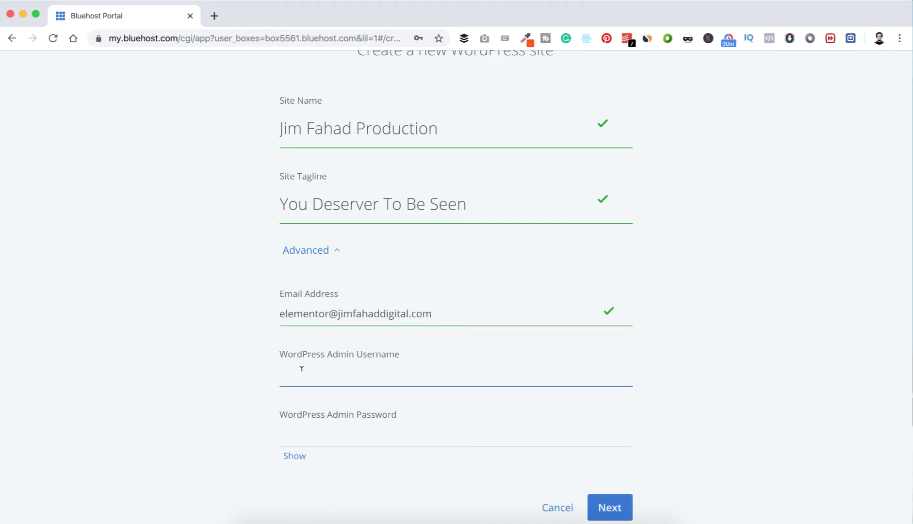
text(Jim Fahad)
click(316, 433)
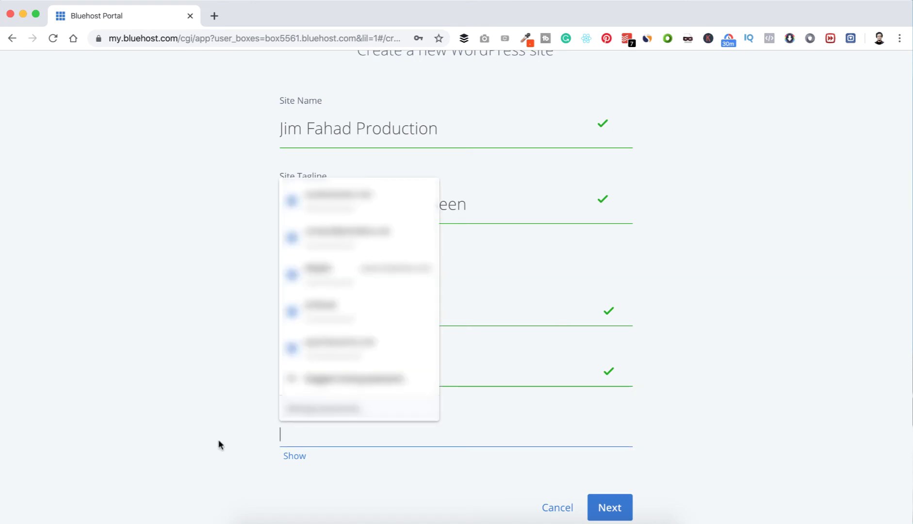
text(••••••••••••••)
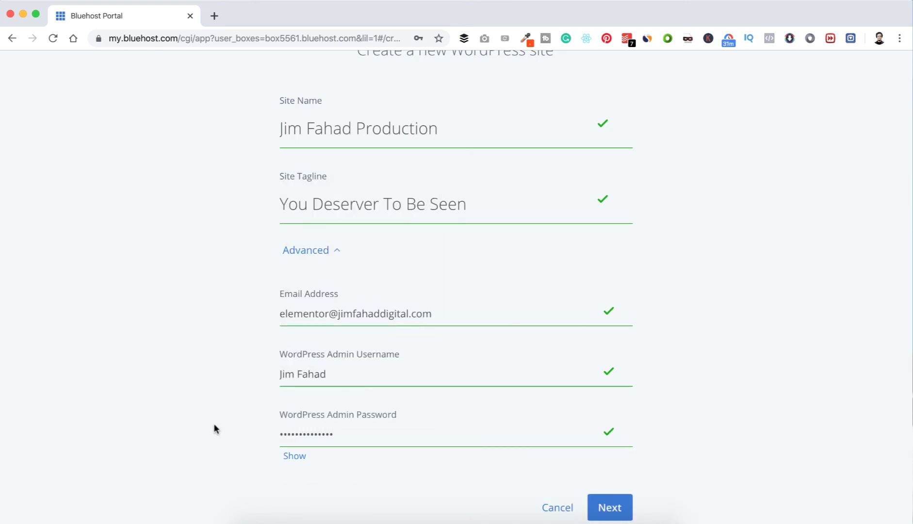
scroll(214, 427, down, 3)
click(589, 446)
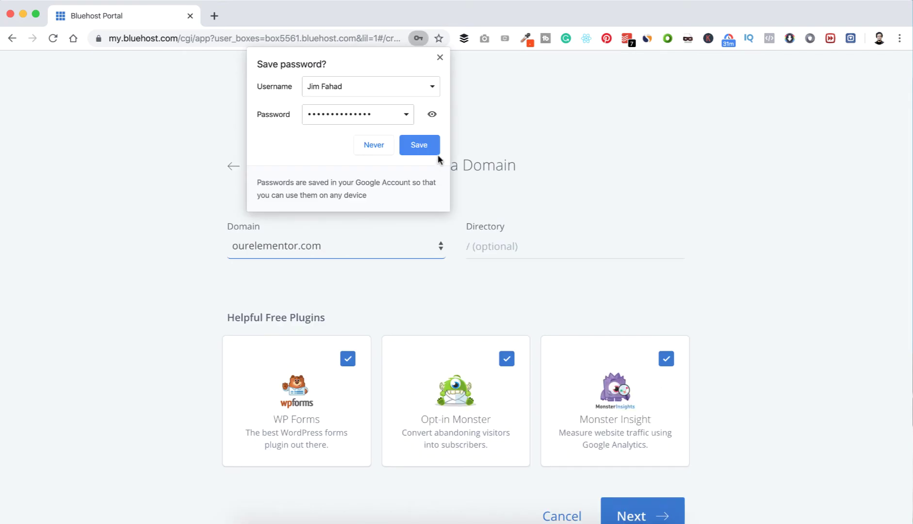
Save the admin login in Chrome and leave the install directory blank
click(427, 144)
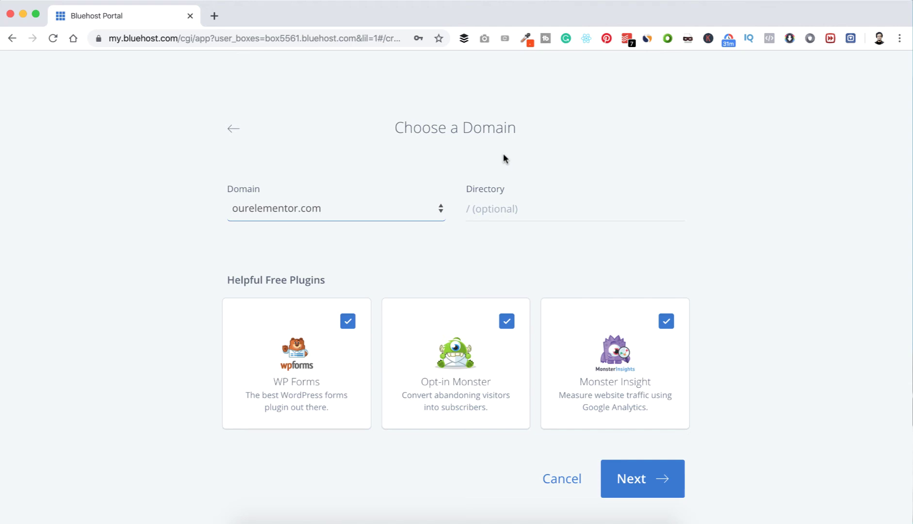
click(490, 206)
click(479, 237)
Uncheck WP Forms, Opt-in Monster and Monster Insight, then install WordPress on ourelementor.com
click(349, 321)
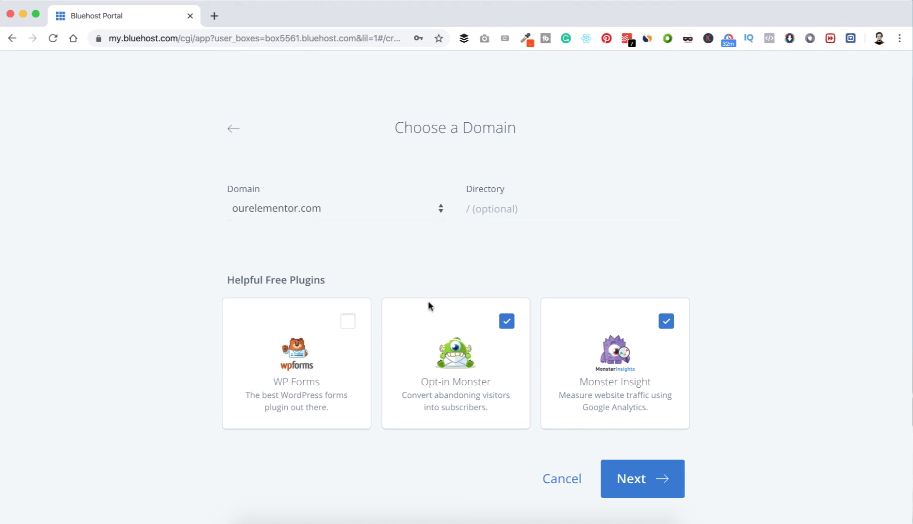
click(507, 321)
click(666, 321)
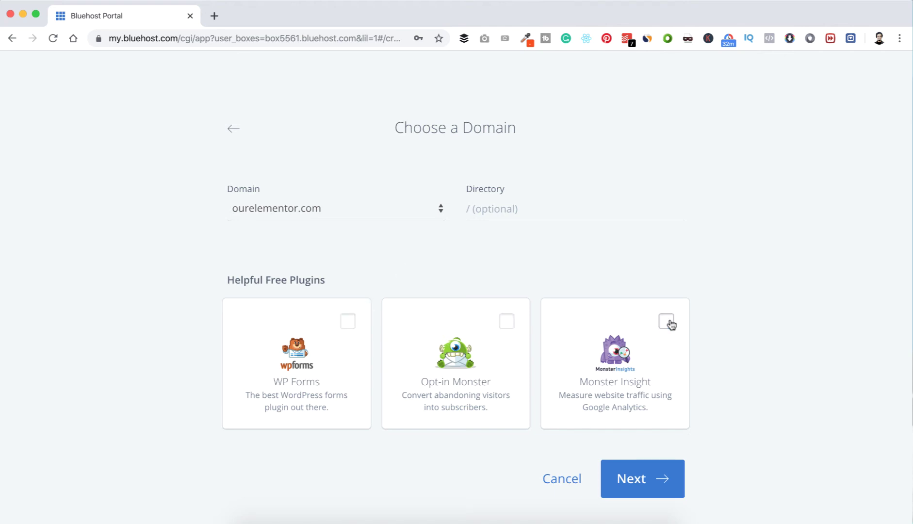
click(640, 478)
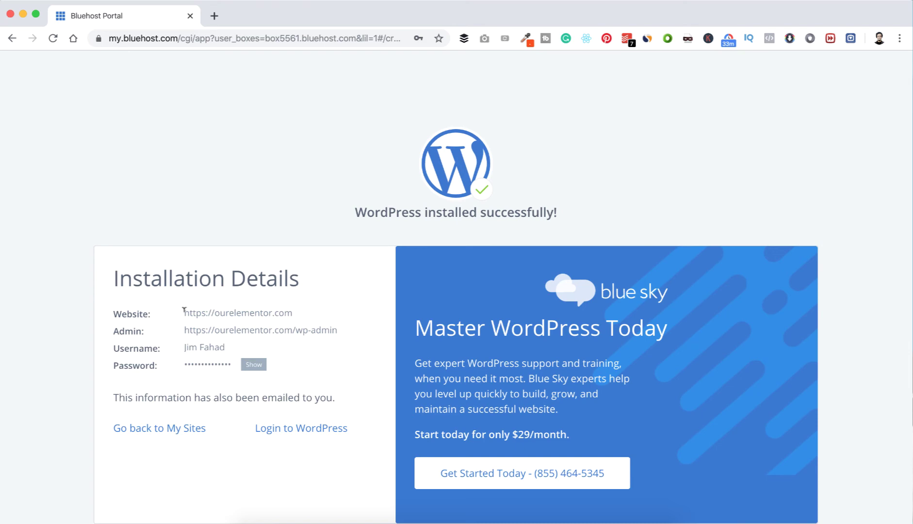
Select and deselect the new site's web address in the installation details
drag(183, 311, 292, 313)
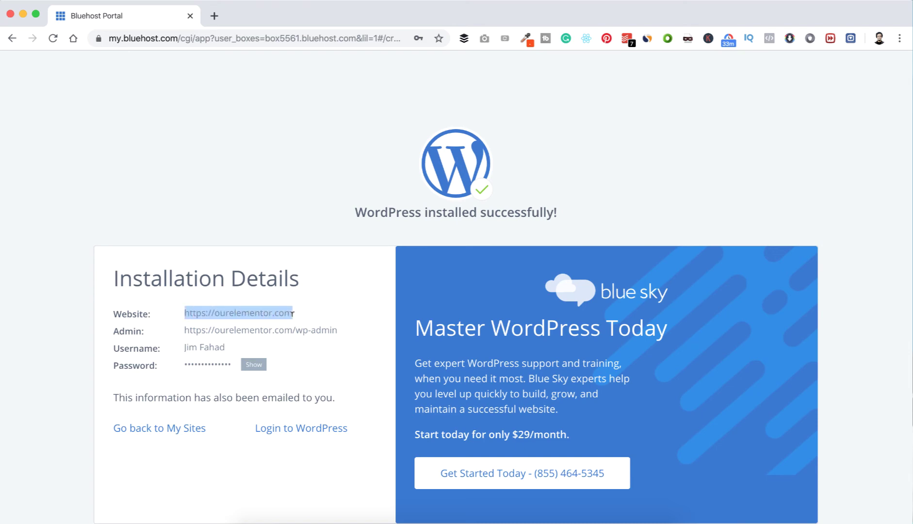
click(297, 315)
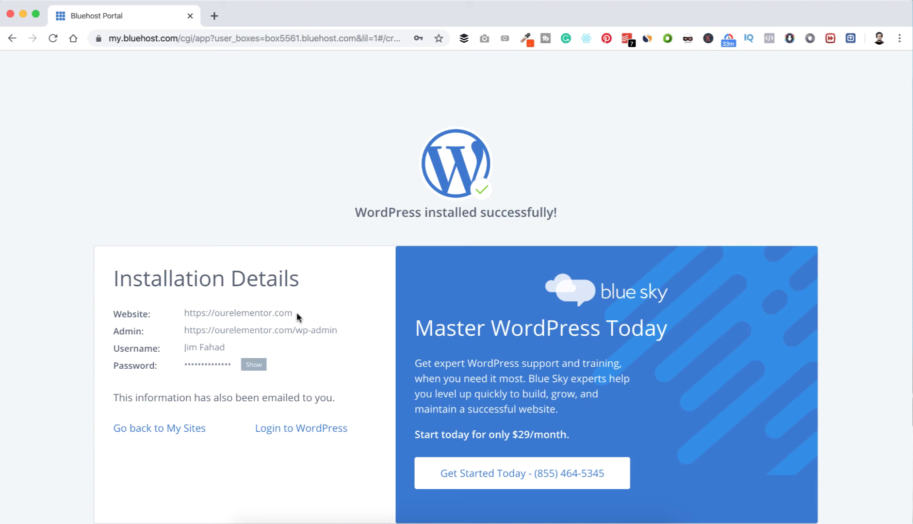
drag(296, 314, 184, 312)
click(174, 323)
Open the WordPress dashboard in a new tab and visit the live ourelementor.com site
right_click(293, 430)
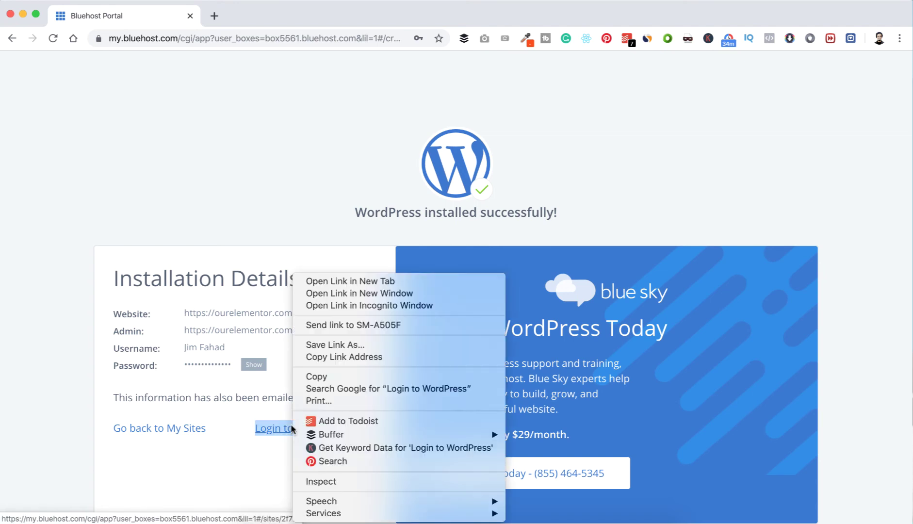
click(328, 281)
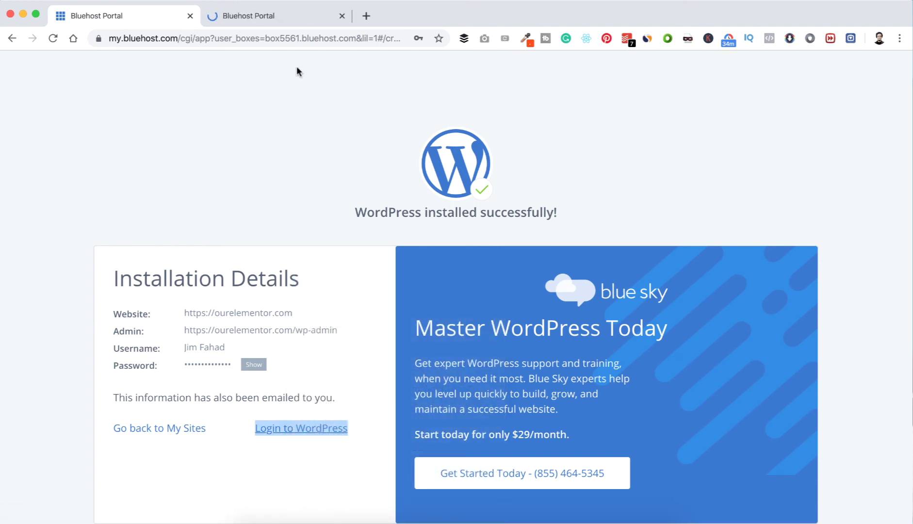
click(282, 20)
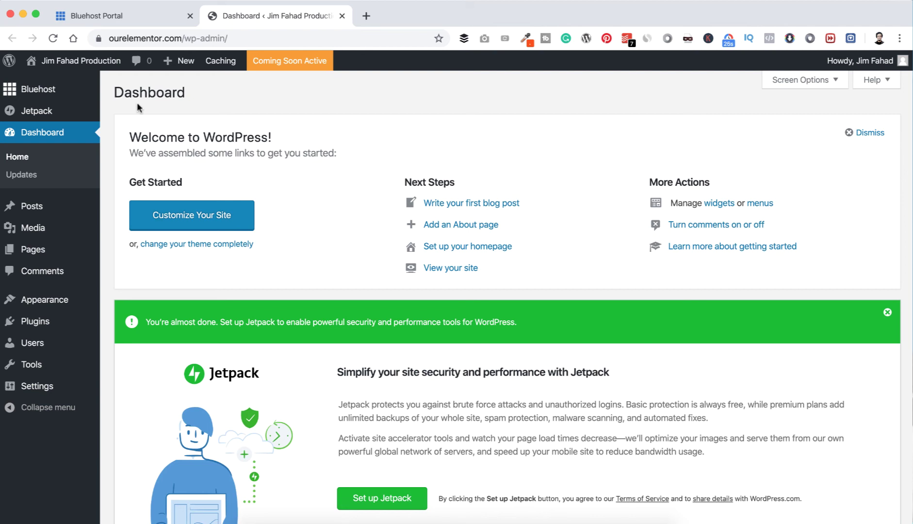
mouse_move(72, 62)
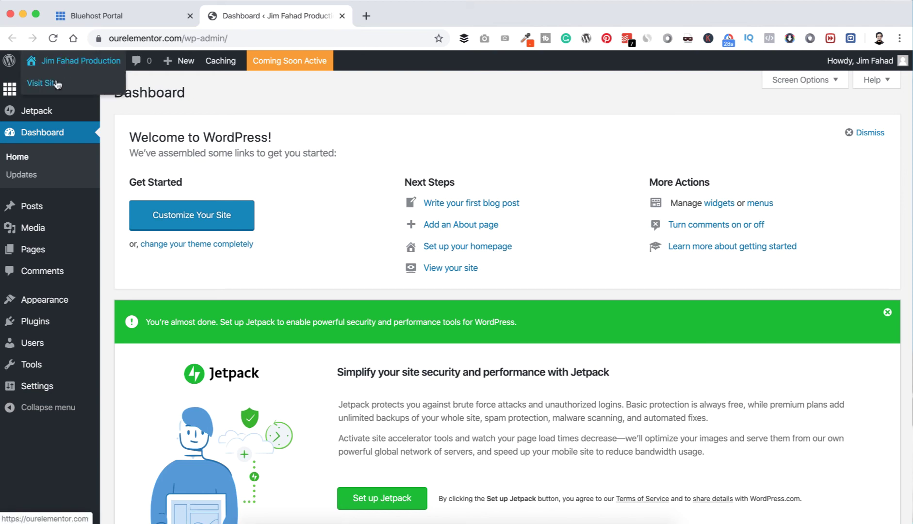
click(39, 83)
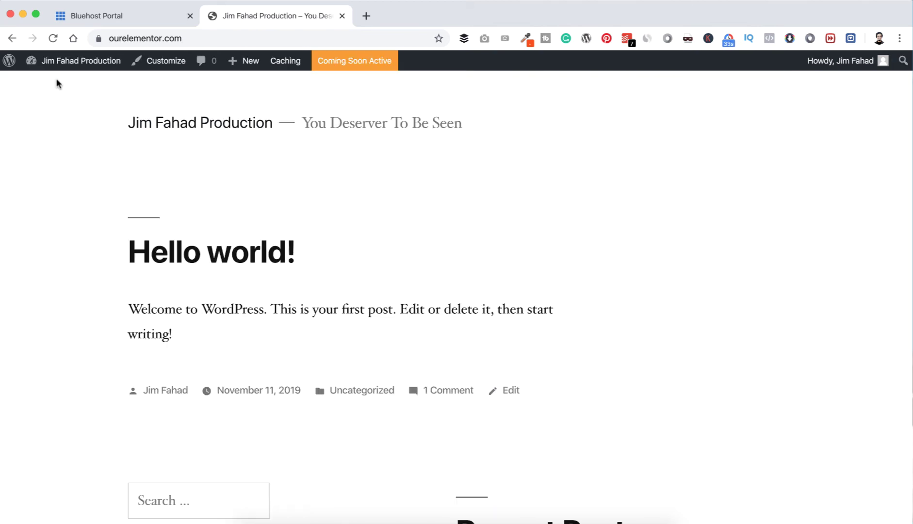
scroll(96, 184, down, 8)
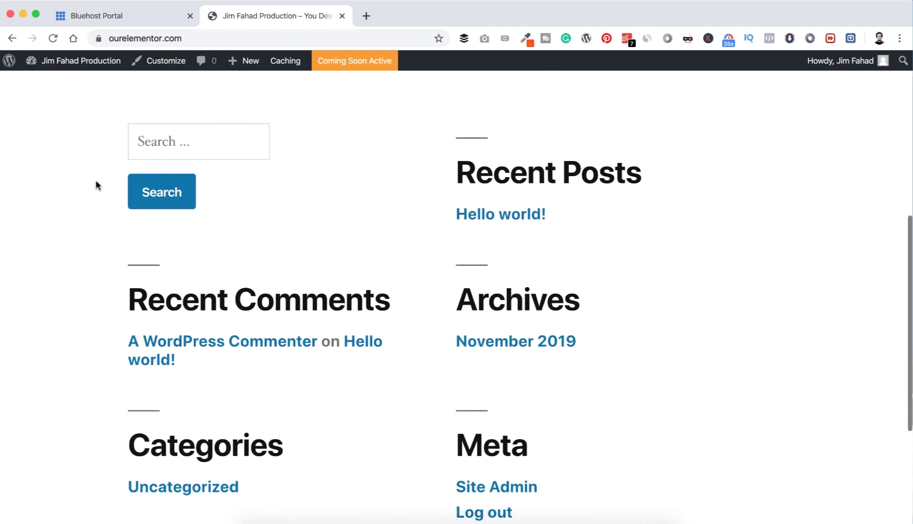
scroll(96, 185, down, 2)
scroll(96, 185, up, 10)
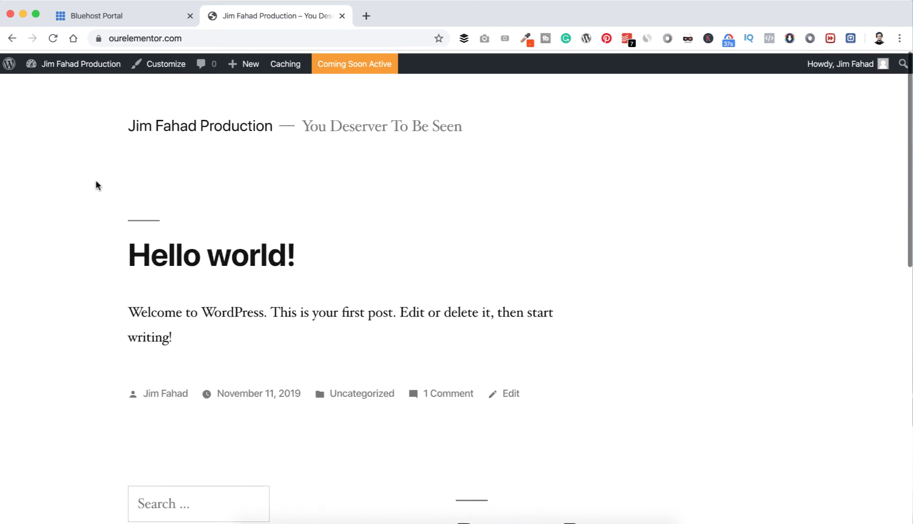
scroll(96, 180, down, 1)
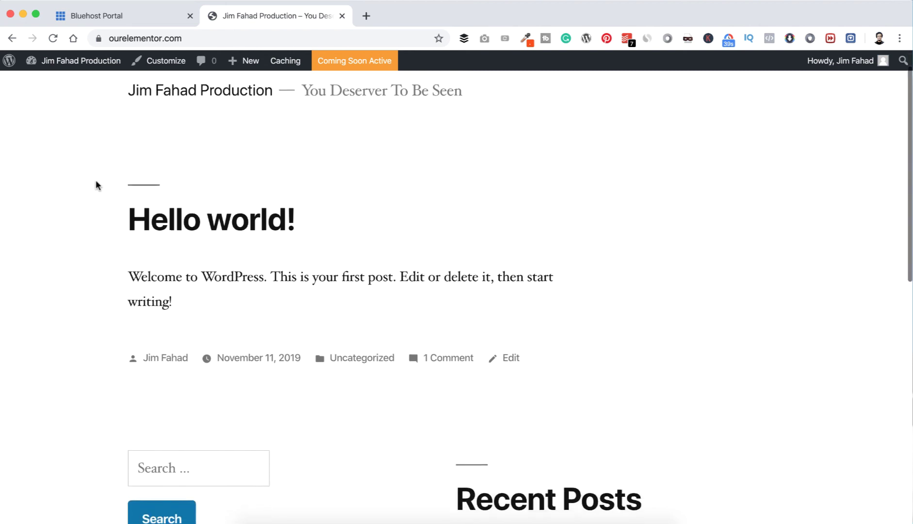
scroll(95, 181, down, 3)
scroll(95, 182, up, 4)
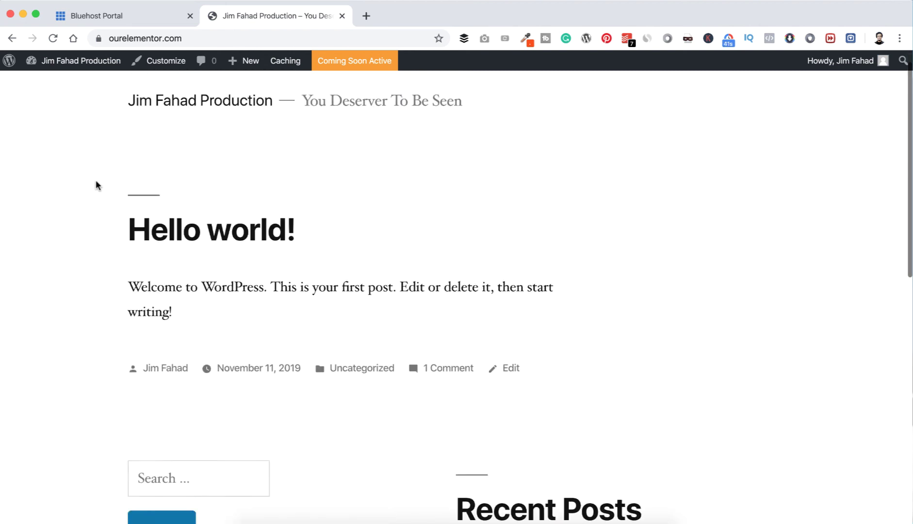